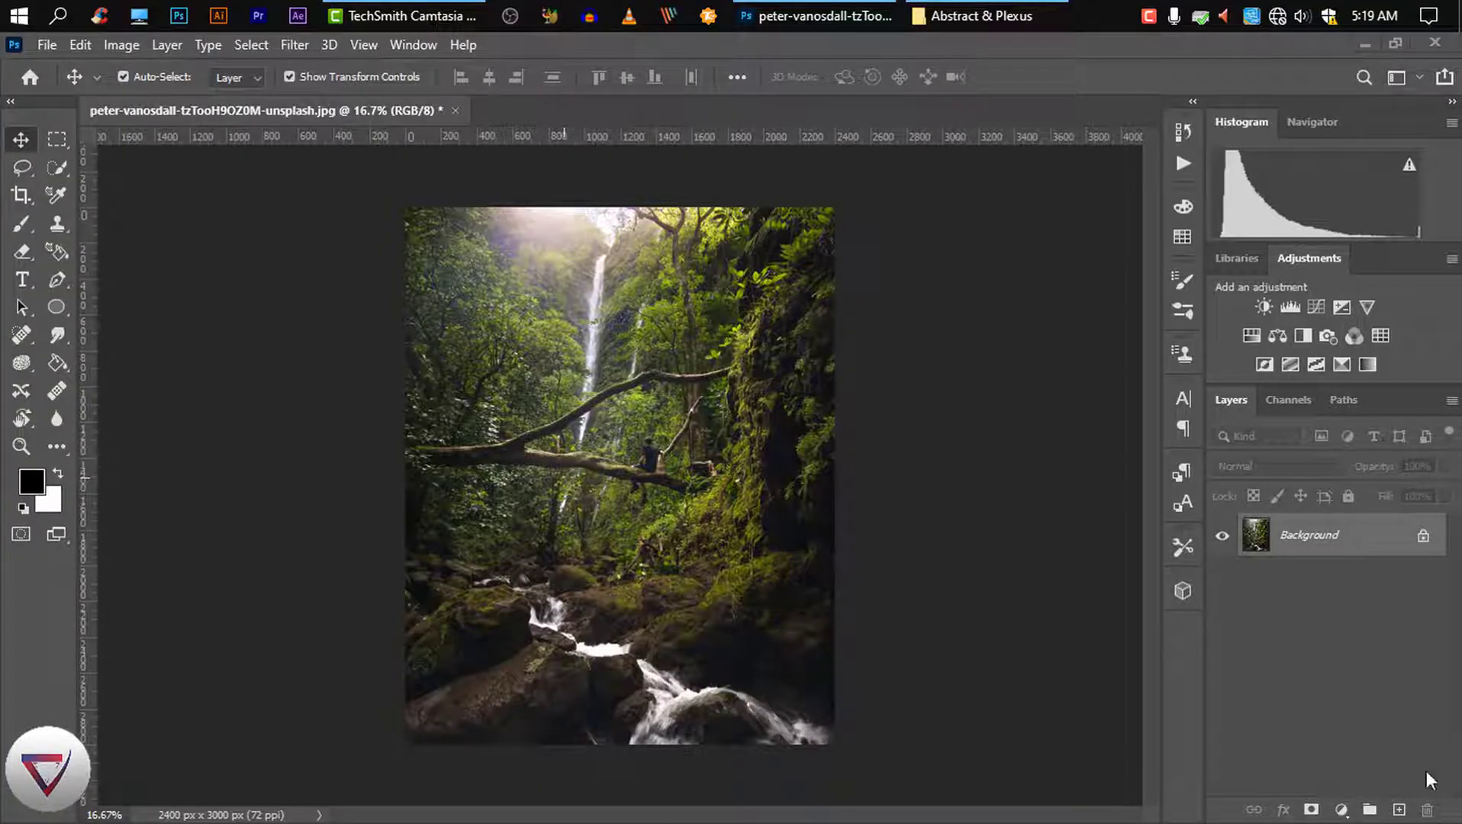
- Add a new Layer 1 above the photo and render Clouds on it three times
left_click(25, 137)
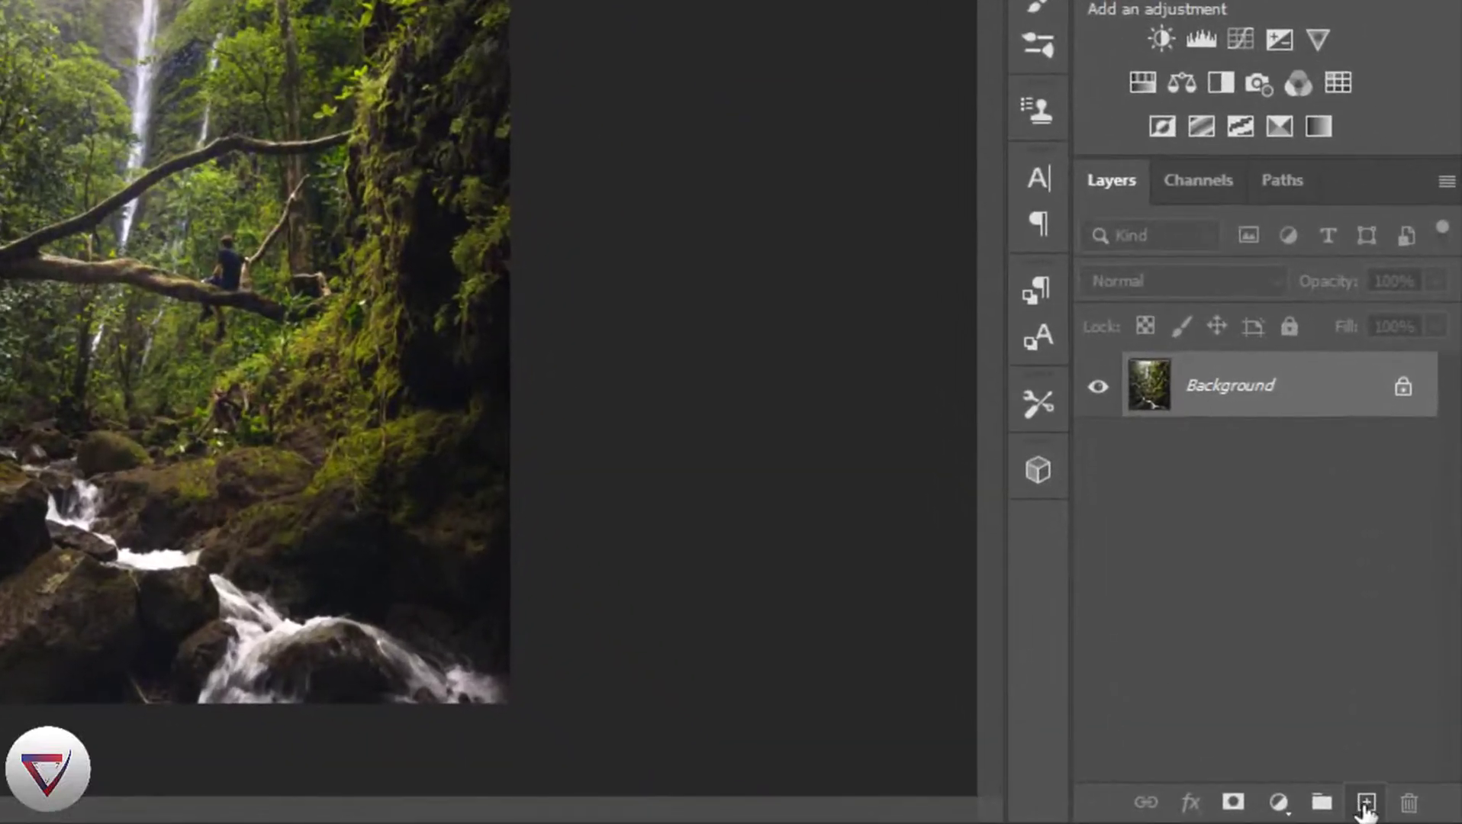
left_click(1364, 805)
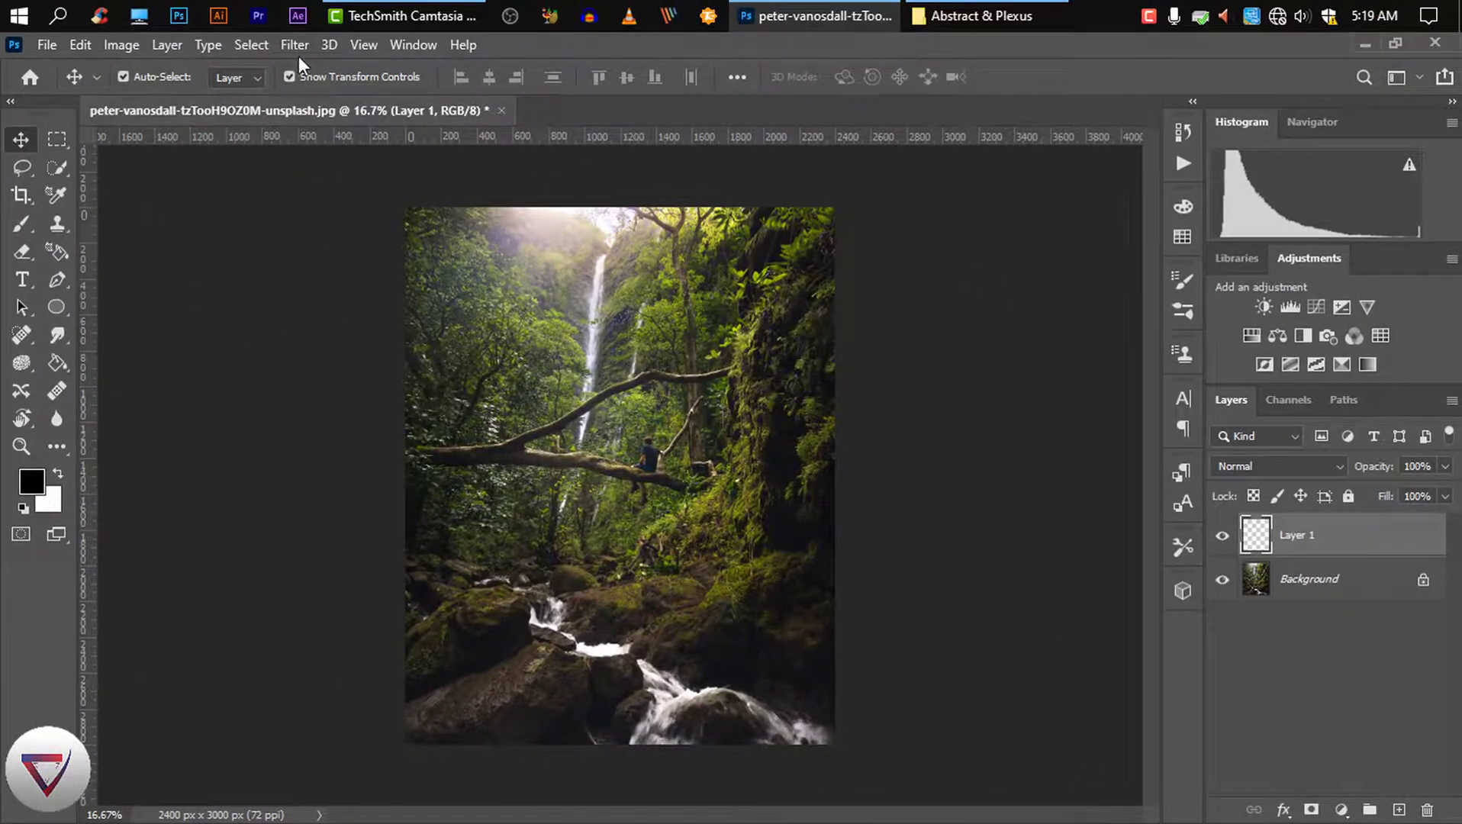
left_click(293, 46)
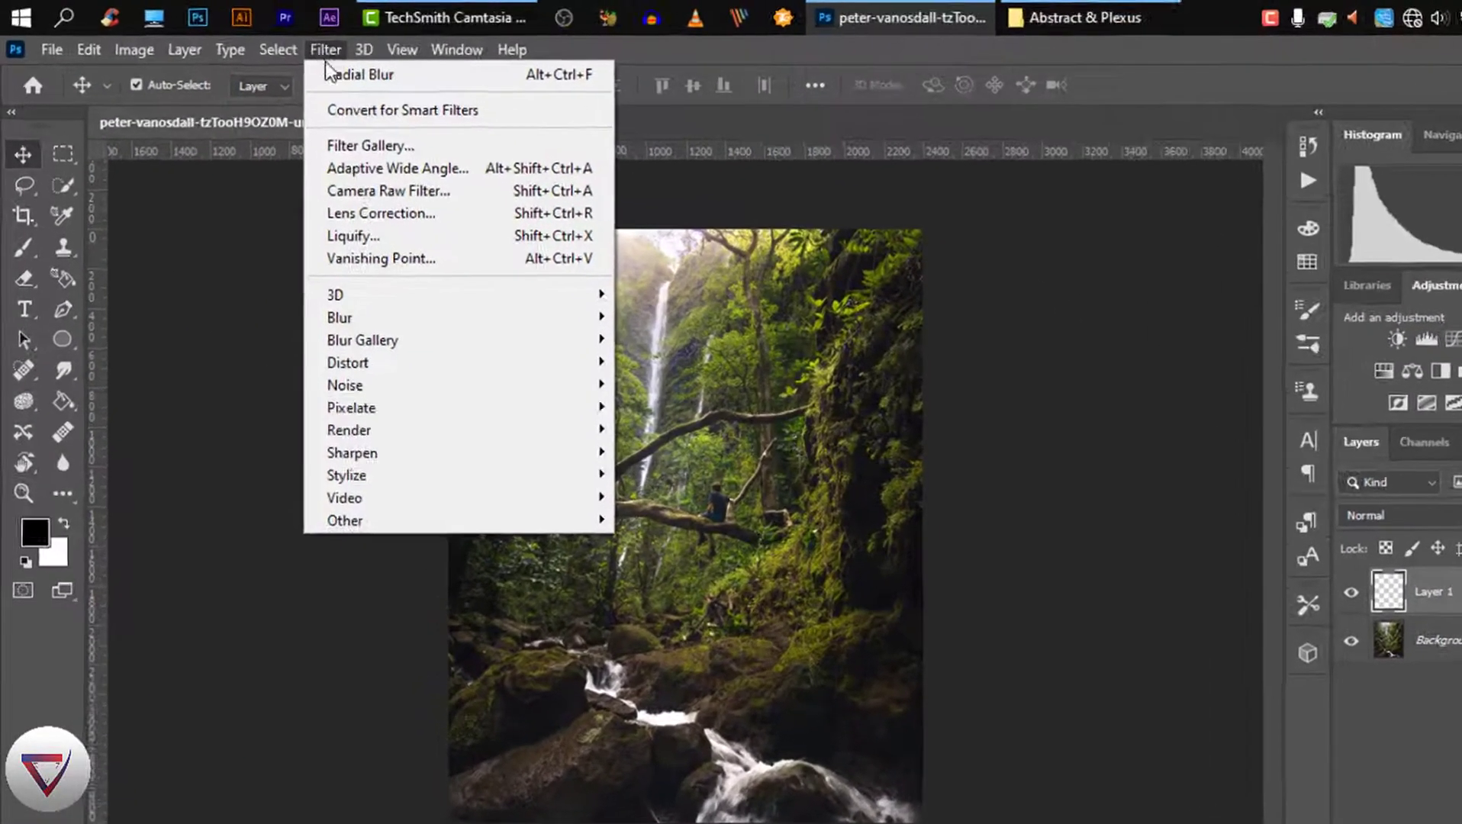
mouse_move(440, 542)
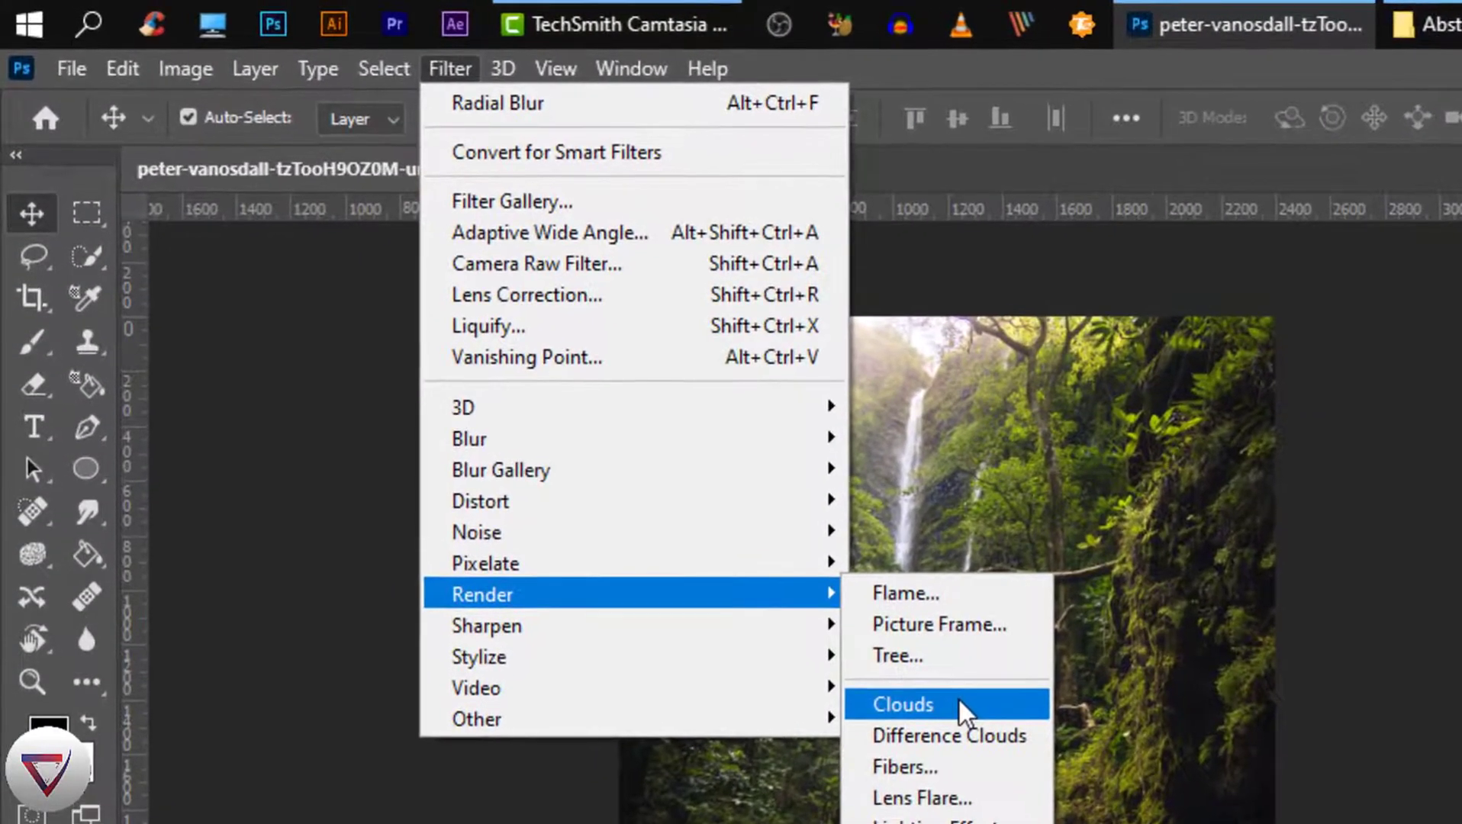
left_click(957, 697)
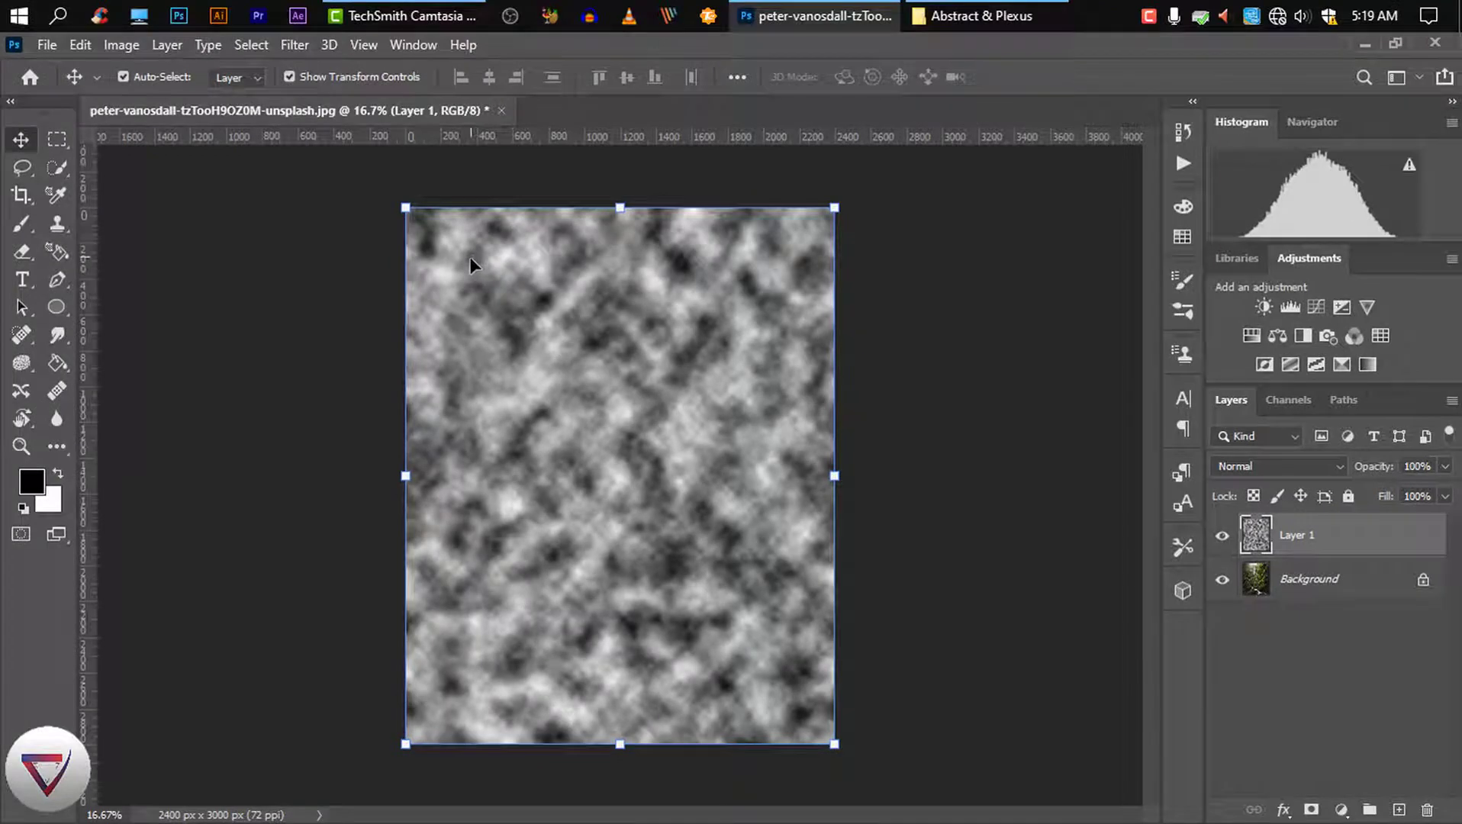
left_click(283, 43)
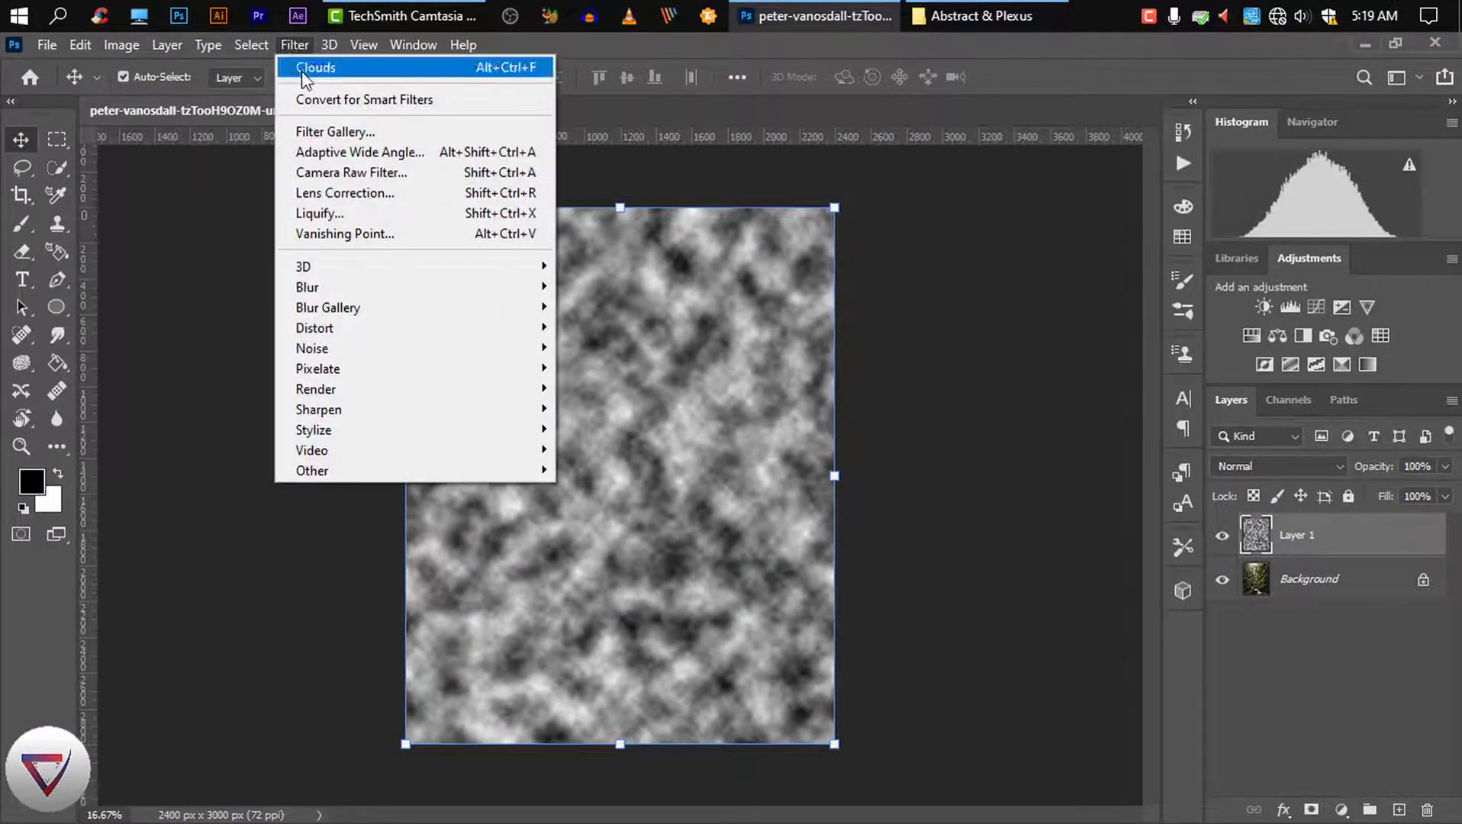
left_click(300, 68)
left_click(294, 45)
mouse_move(307, 288)
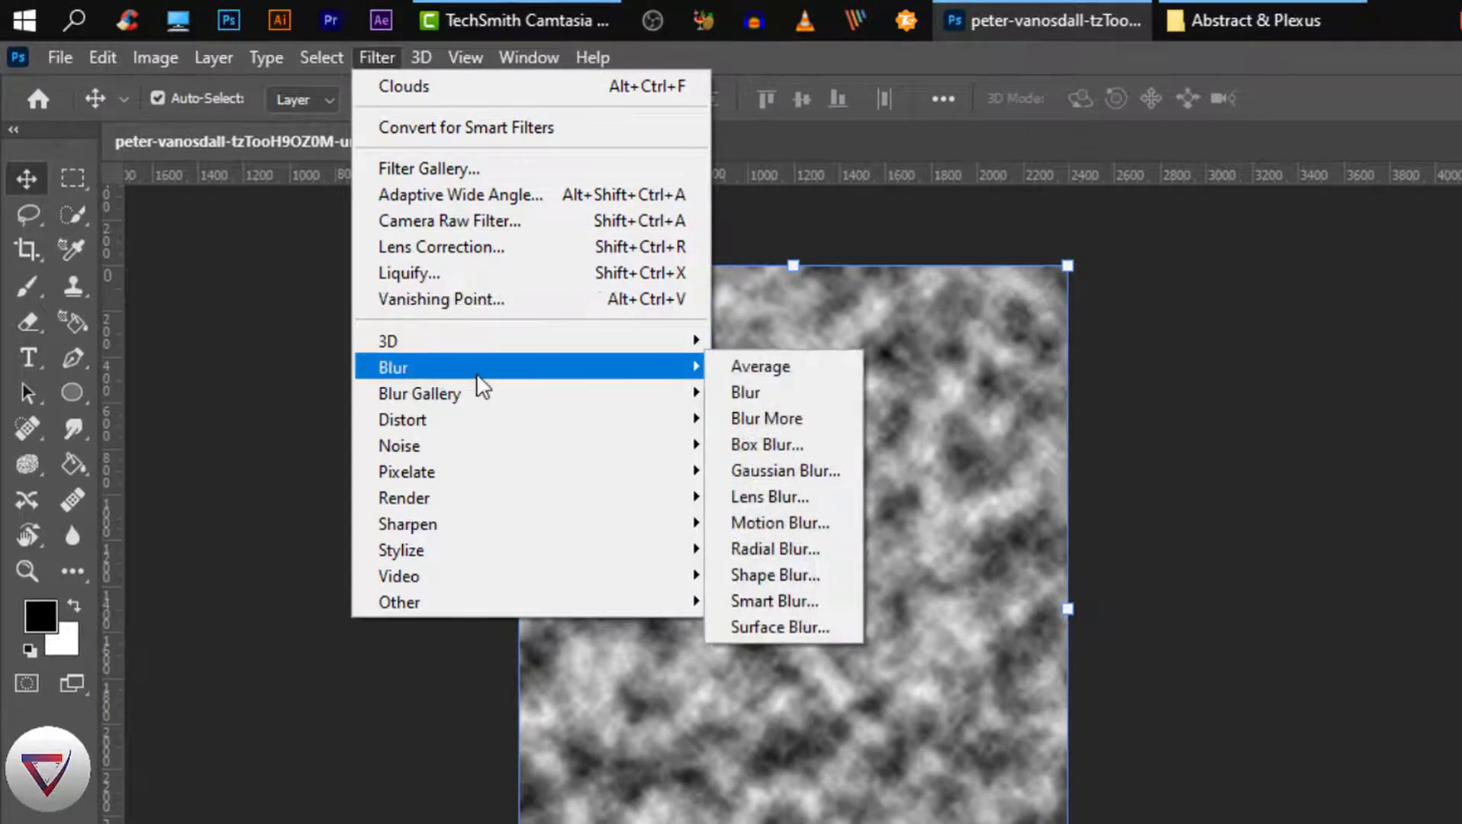
- Apply a Zoom Radial Blur to the clouds: Amount 100, Best quality, centre at the top
left_click(793, 547)
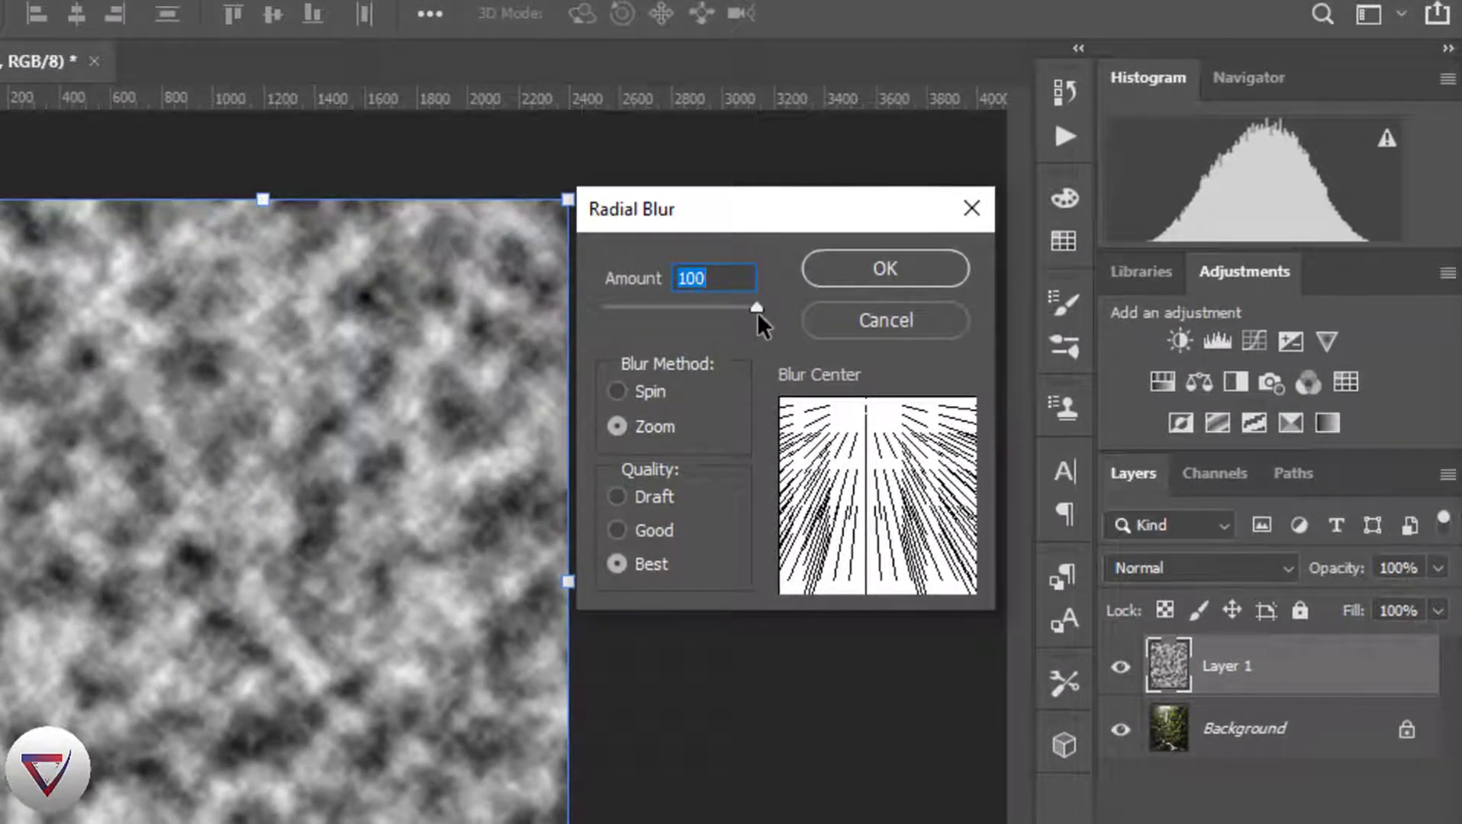
mouse_move(748, 305)
left_mouse_down()
mouse_move(710, 323)
mouse_move(871, 322)
left_mouse_up()
mouse_move(864, 446)
left_mouse_down()
mouse_move(864, 493)
mouse_move(912, 464)
mouse_move(864, 401)
left_mouse_up()
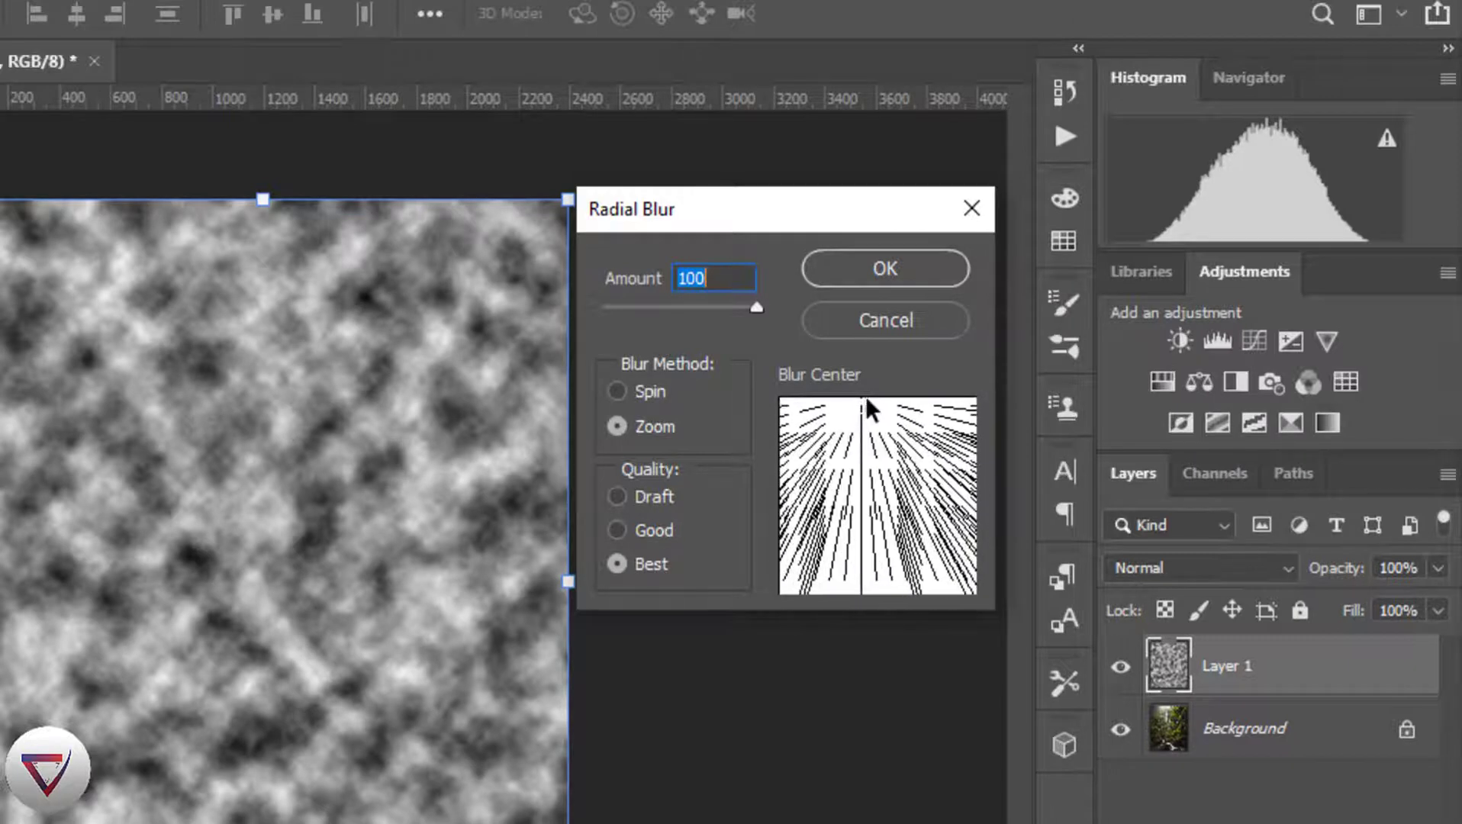
left_click(918, 274)
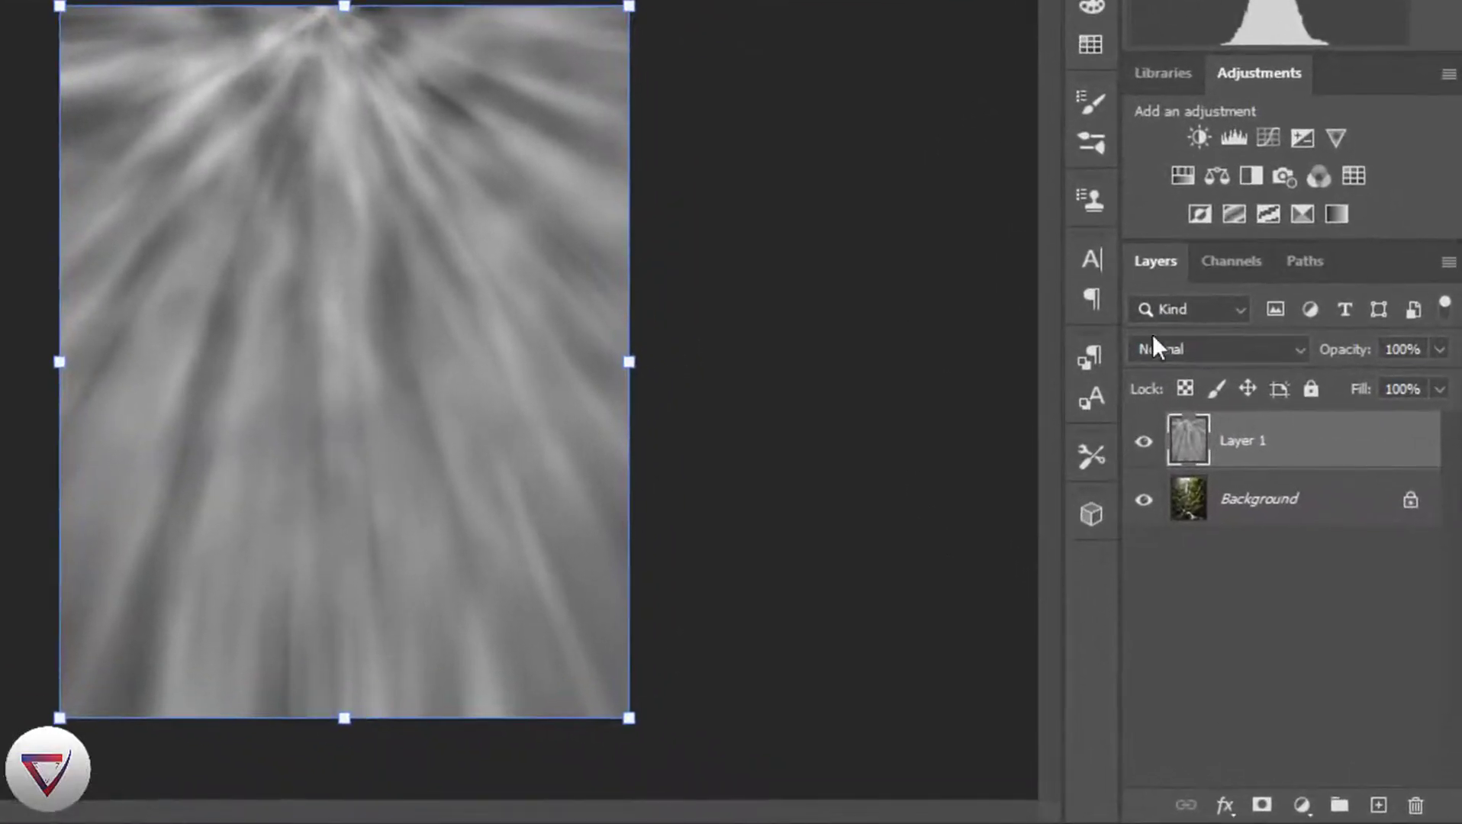
- Set Layer 1's blend mode to Screen so the rays glow over the forest
left_click(1154, 357)
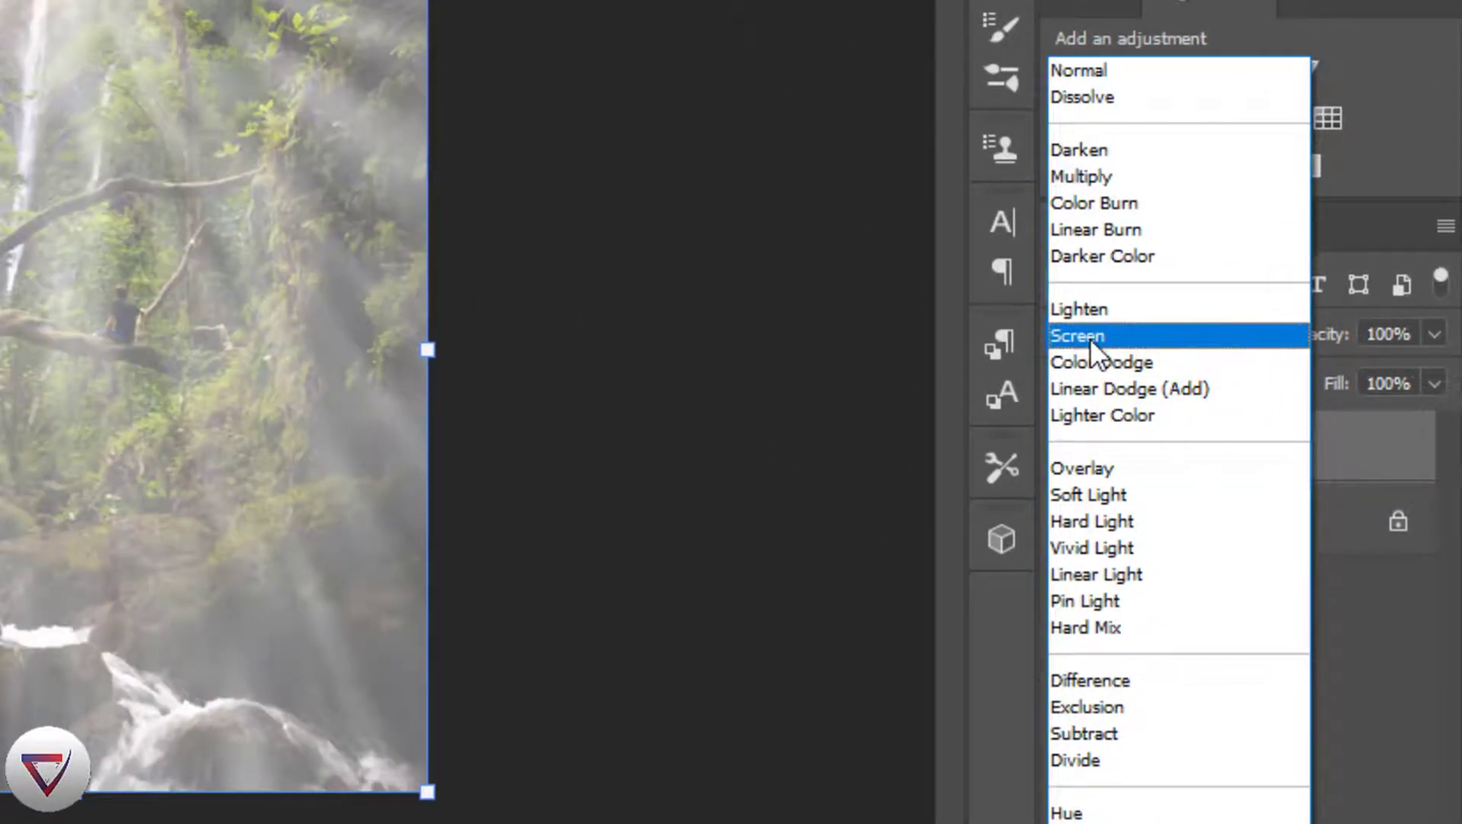
left_click(1089, 338)
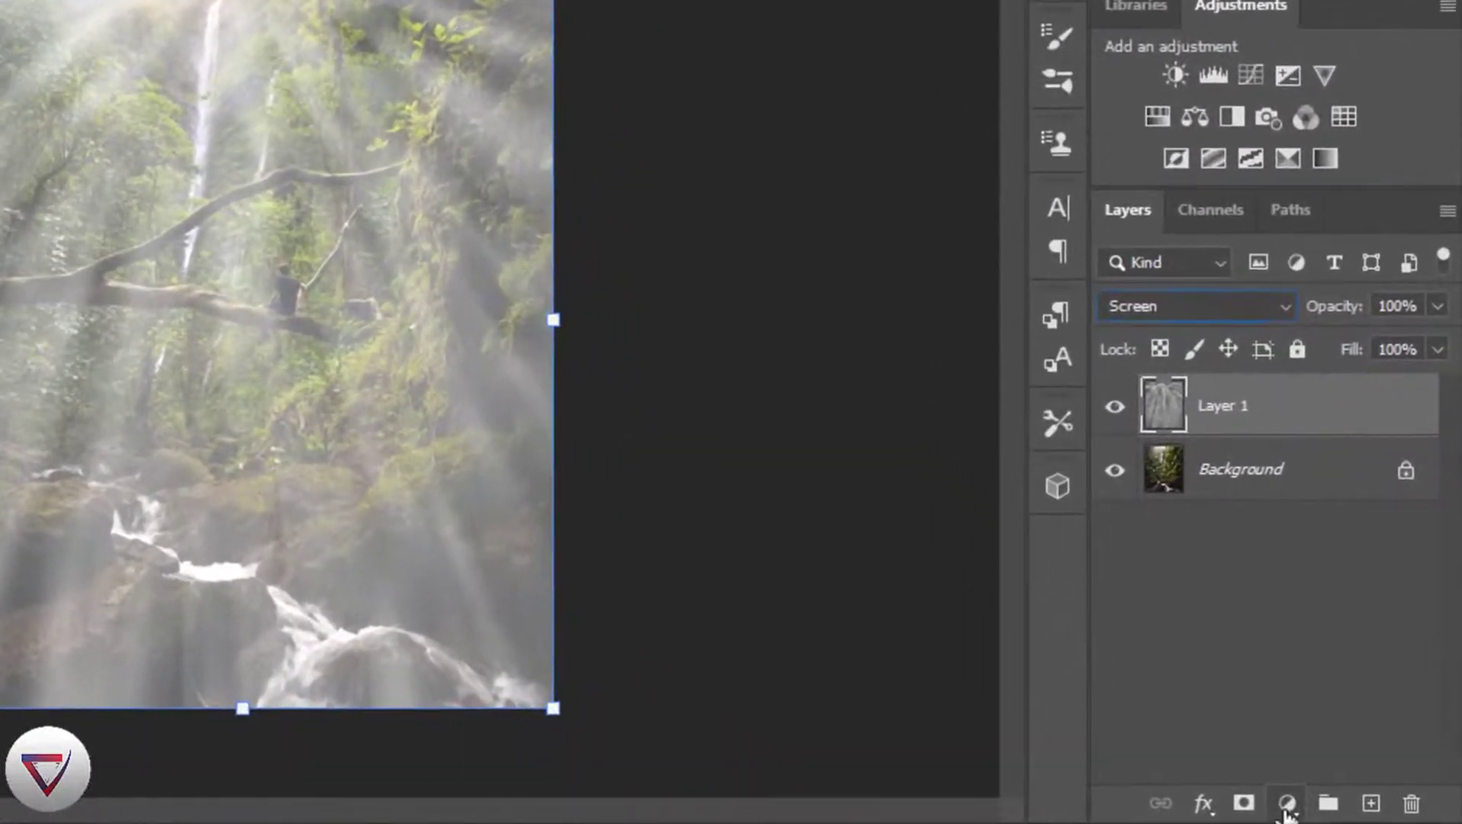
left_click(1340, 810)
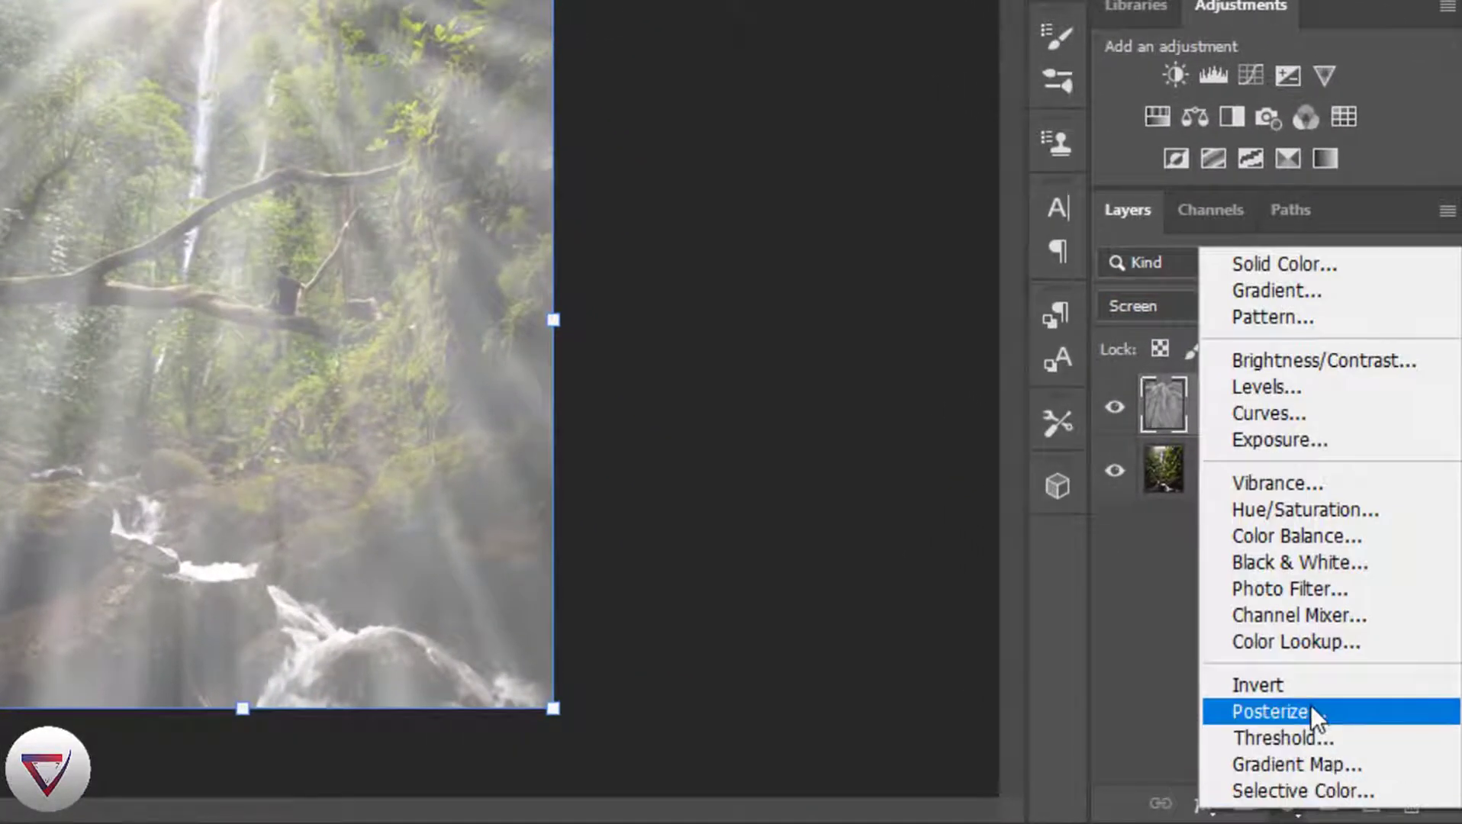
- Add a Levels layer clipped to Layer 1 with input 50/0.78/233 and output white 148
left_click(1296, 390)
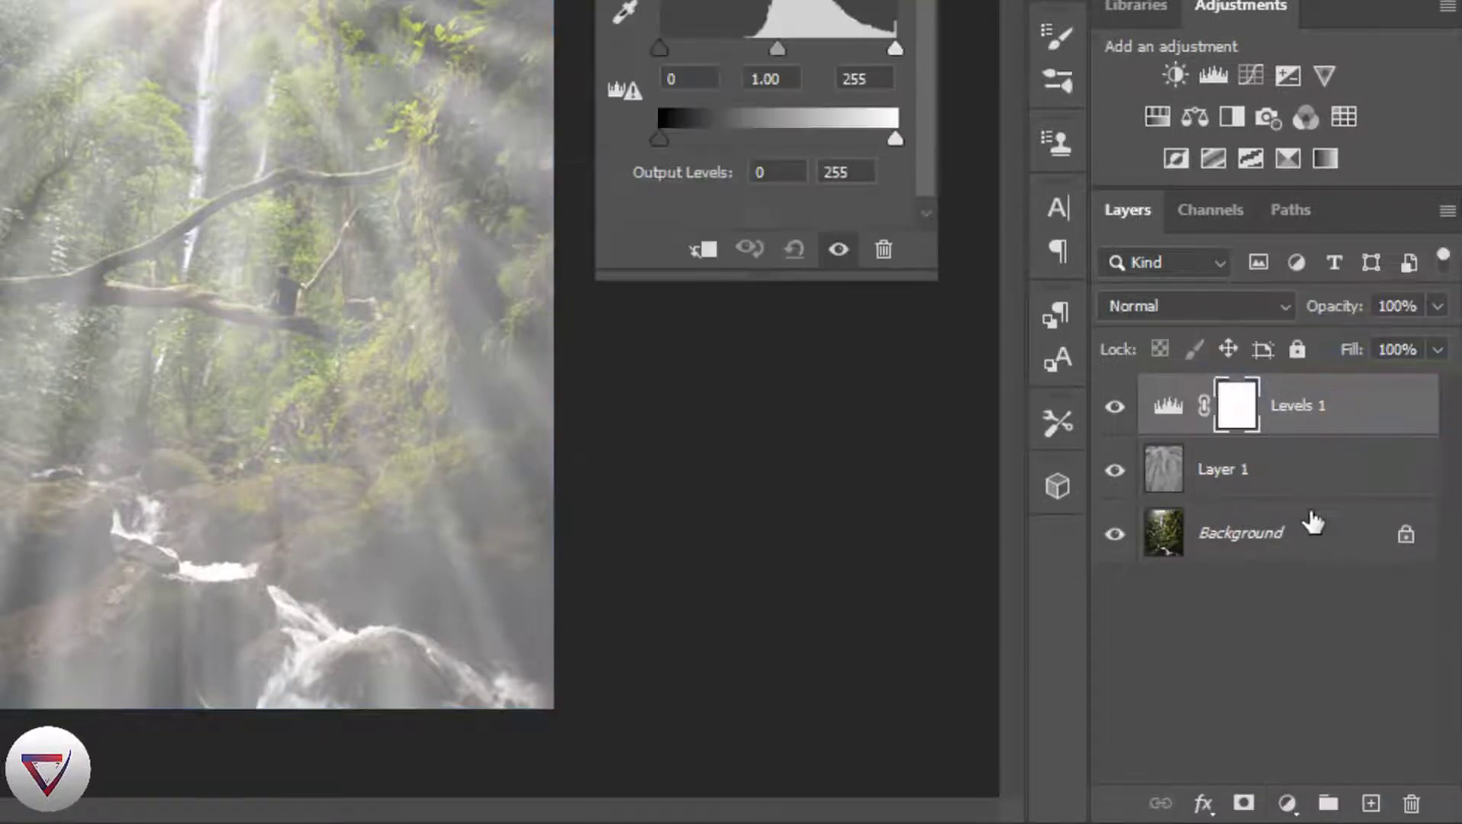
right_click(1329, 414)
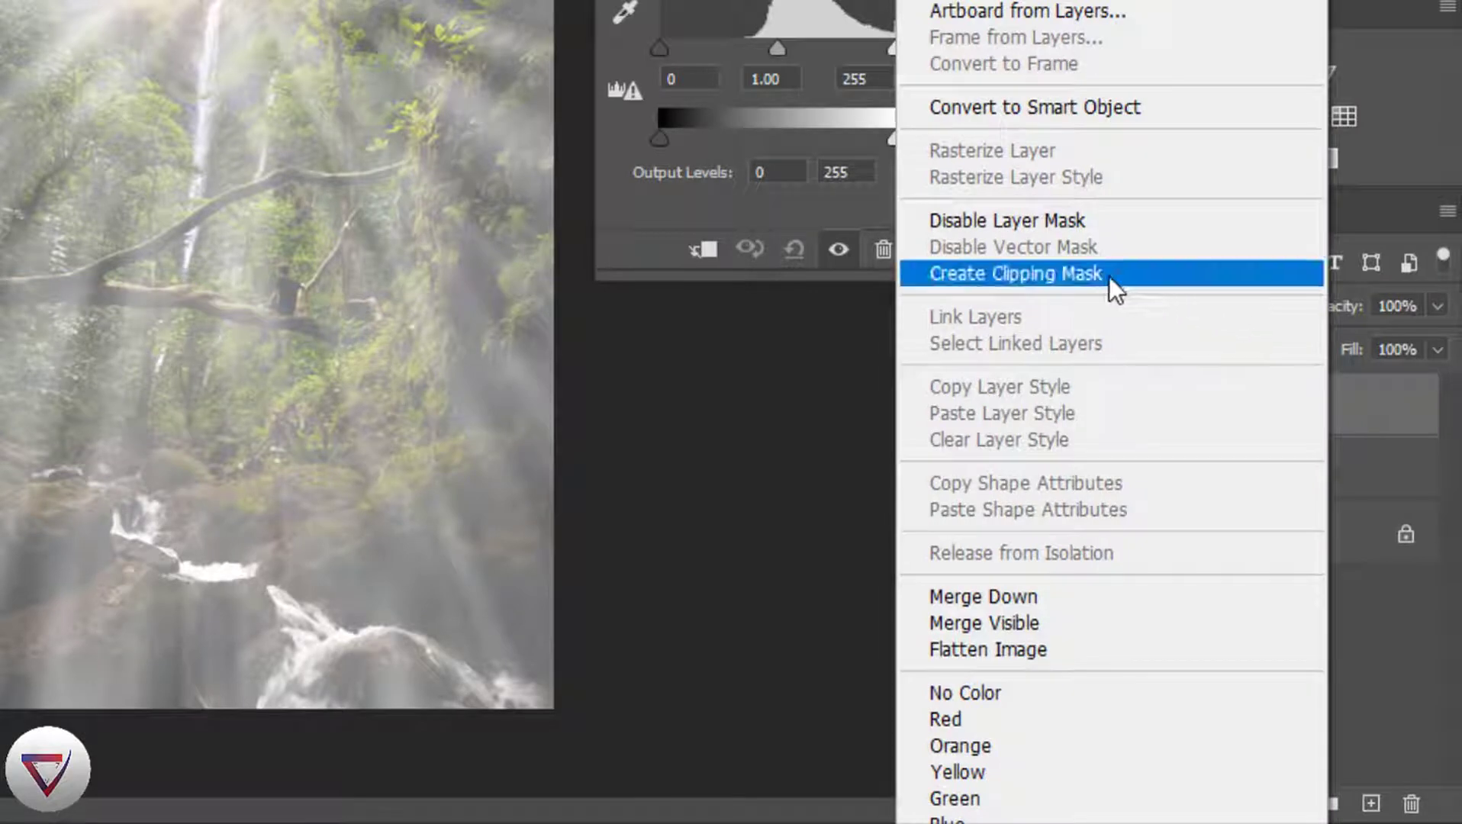
left_click(1100, 274)
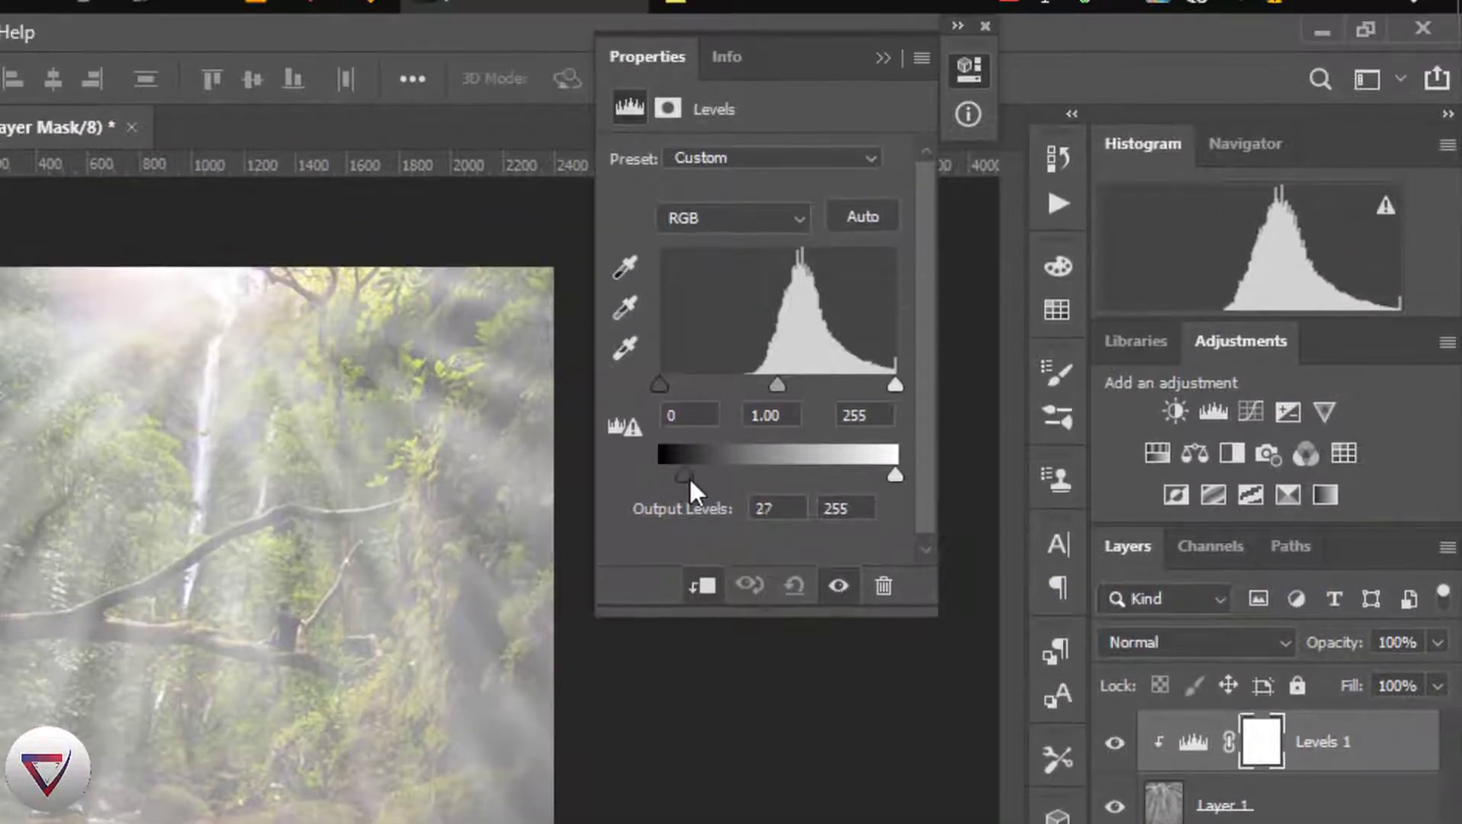
left_click_drag(894, 475, 930, 384)
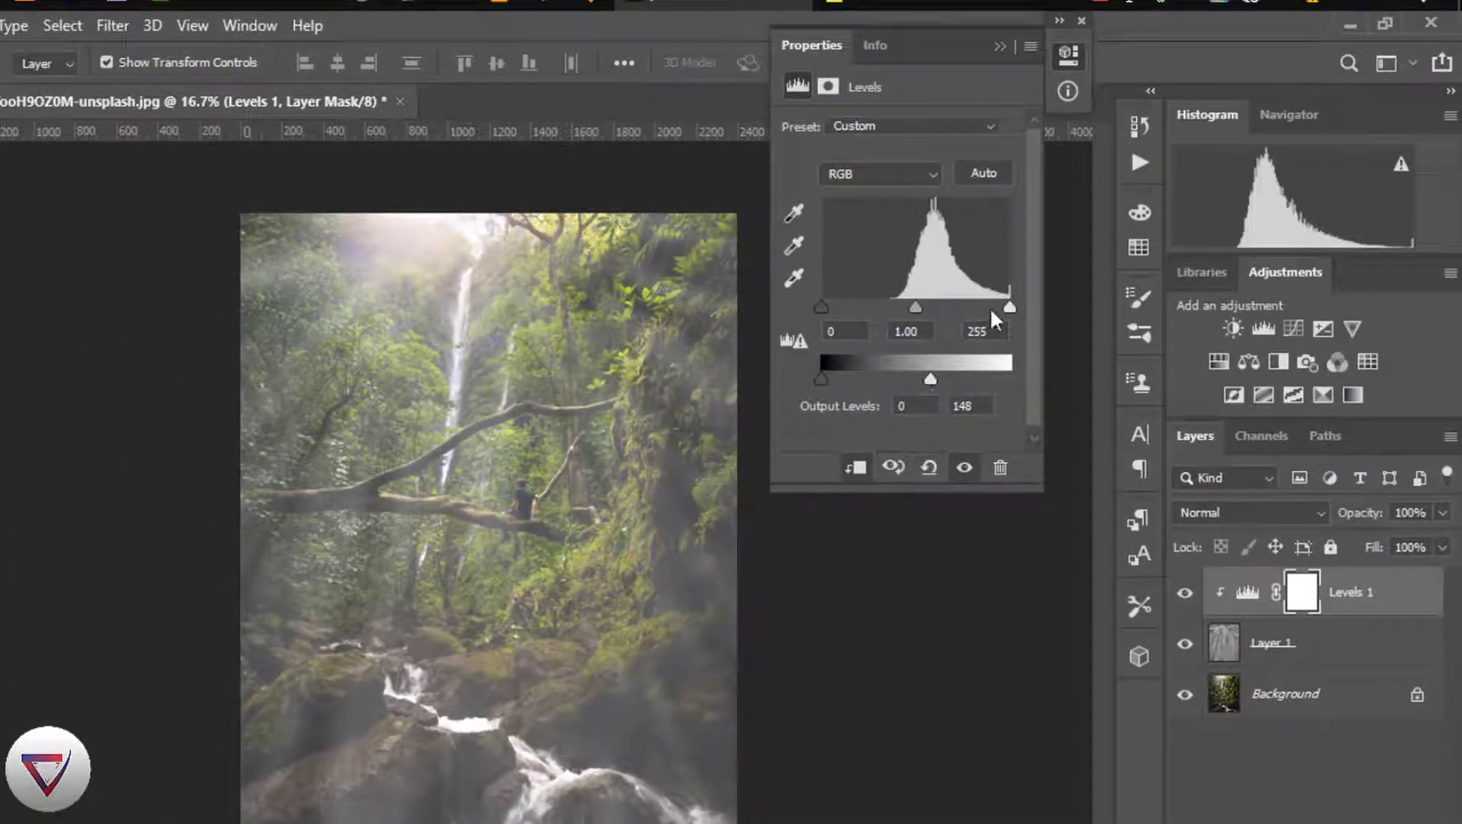
mouse_move(1008, 308)
left_mouse_down()
mouse_move(965, 308)
mouse_move(1009, 308)
left_mouse_up()
left_click_drag(822, 308, 867, 308)
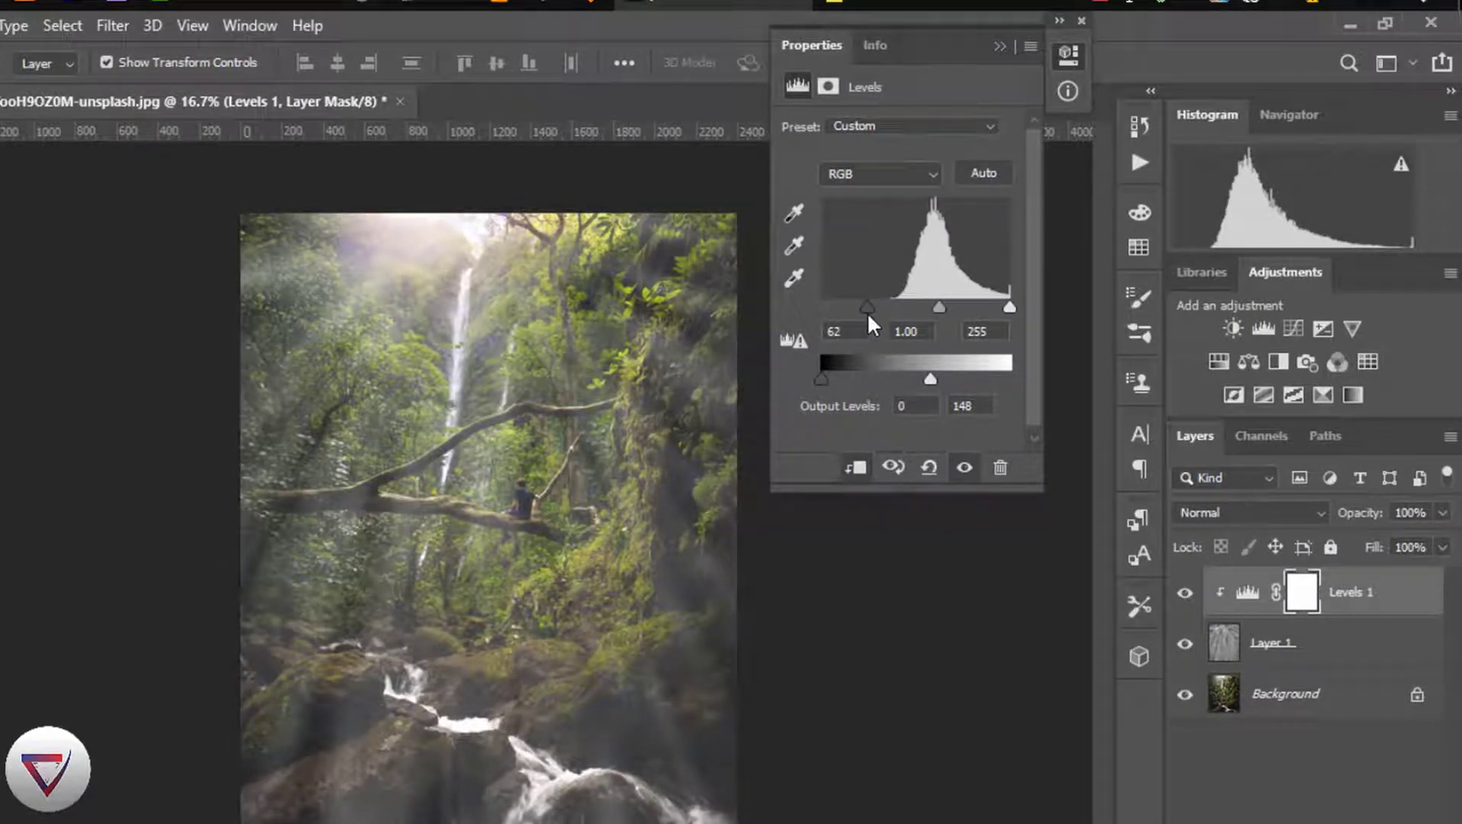
mouse_move(867, 309)
left_mouse_down()
mouse_move(1007, 308)
mouse_move(993, 308)
left_mouse_up()
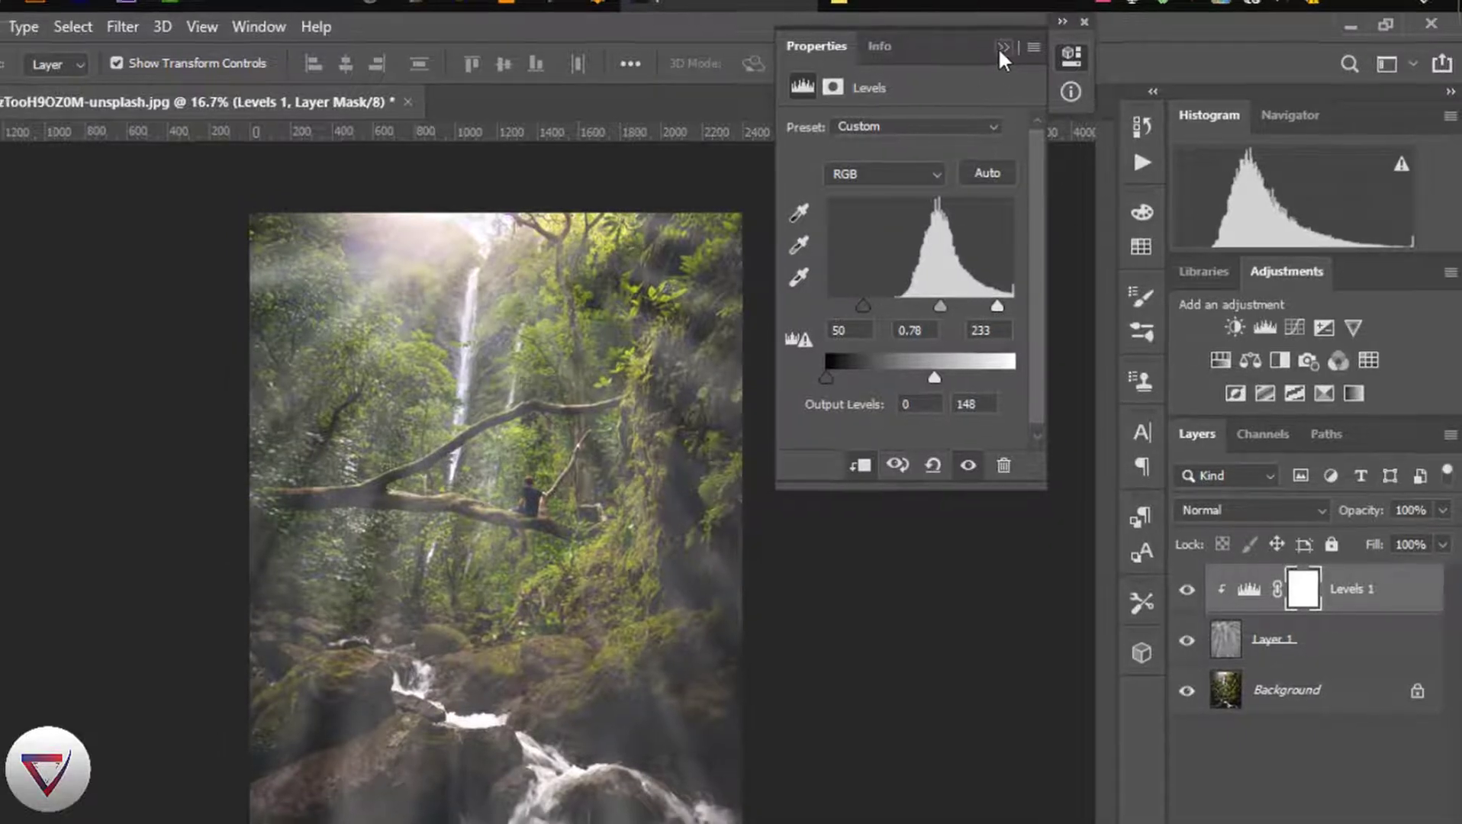
- Add a Brightness/Contrast layer set to Brightness 22 and Contrast -50
left_click(998, 47)
left_click(1341, 811)
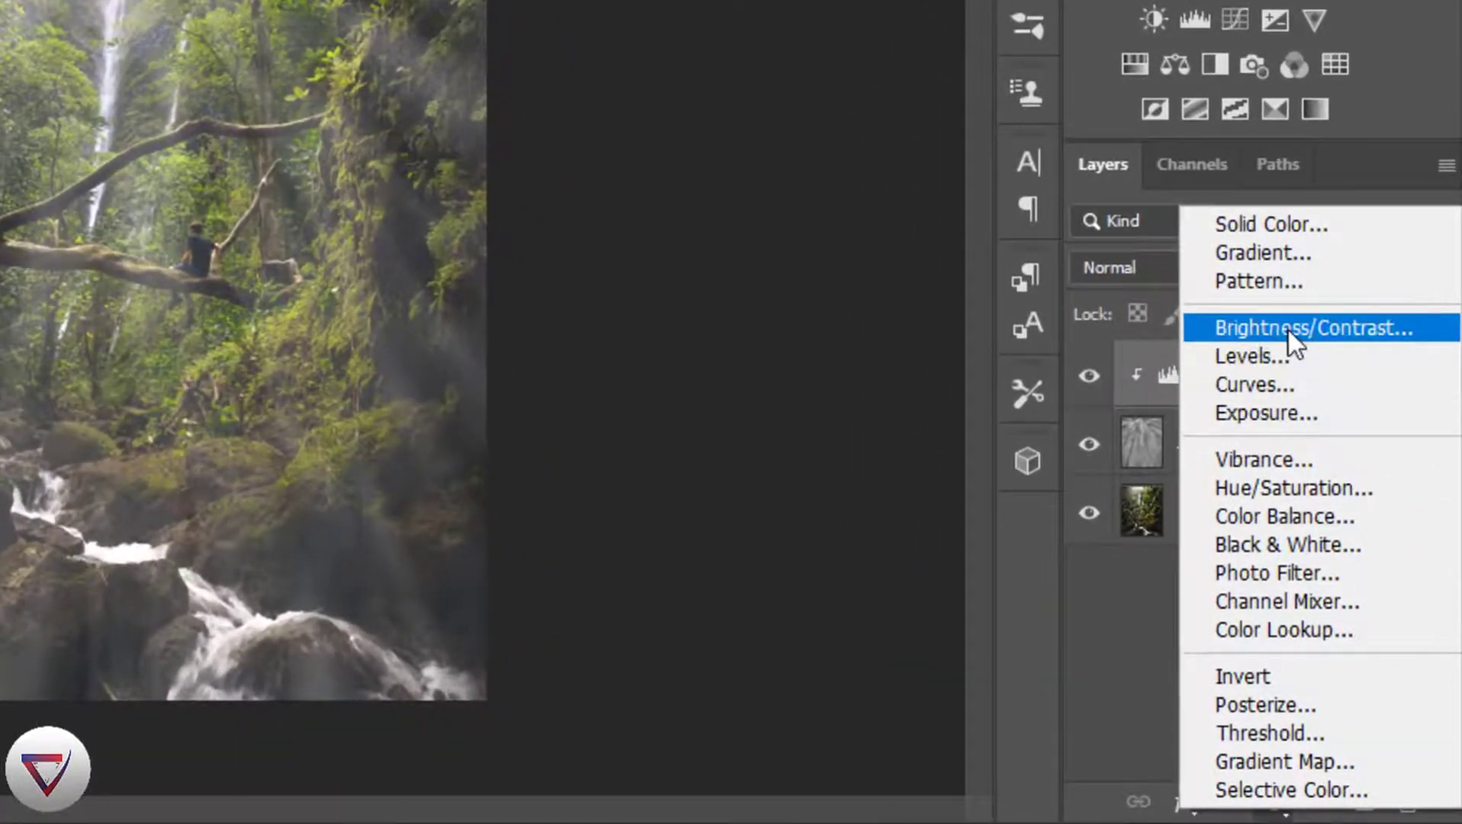
left_click(1288, 330)
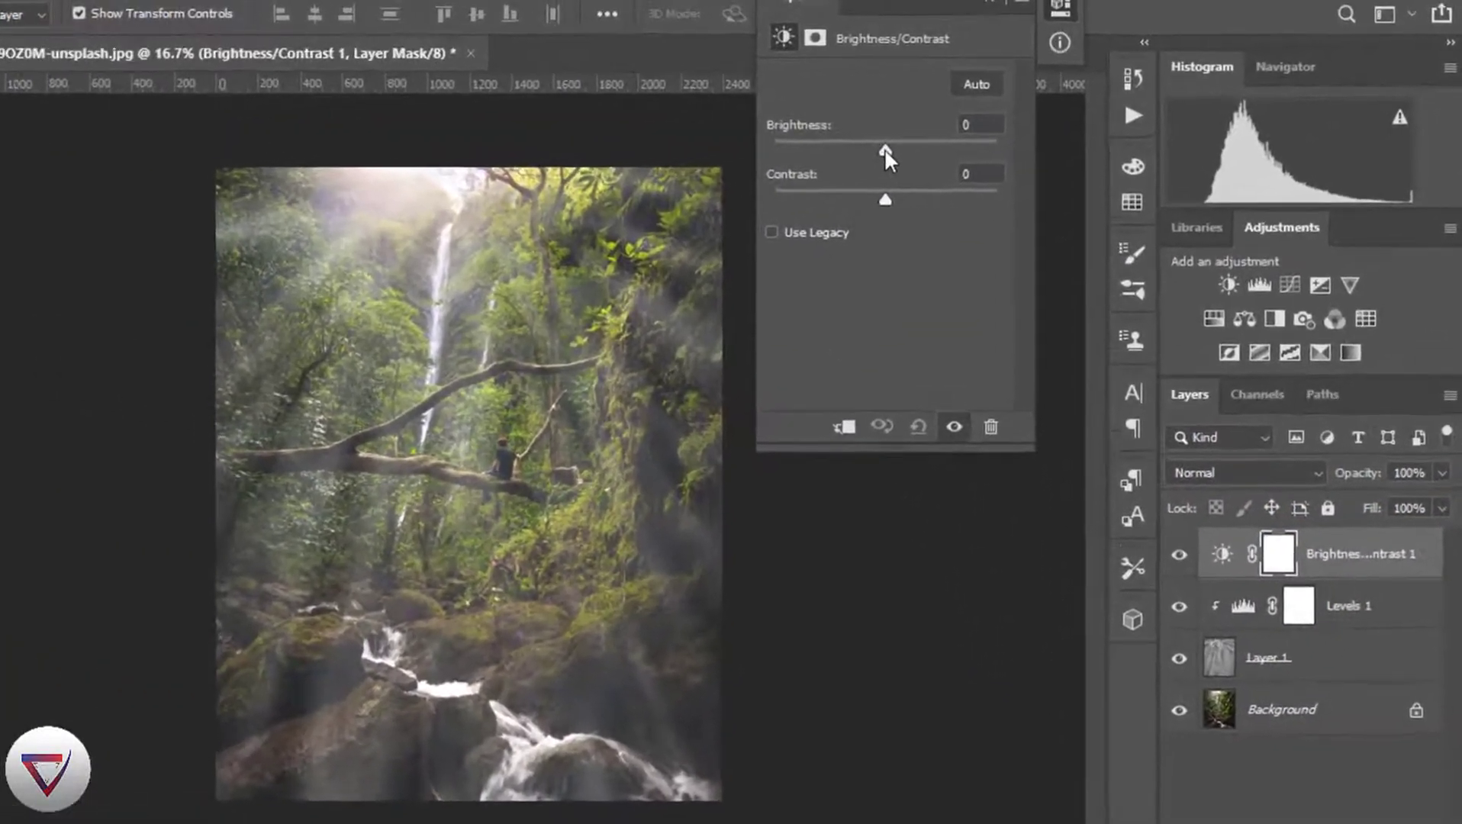
left_click_drag(930, 138, 955, 139)
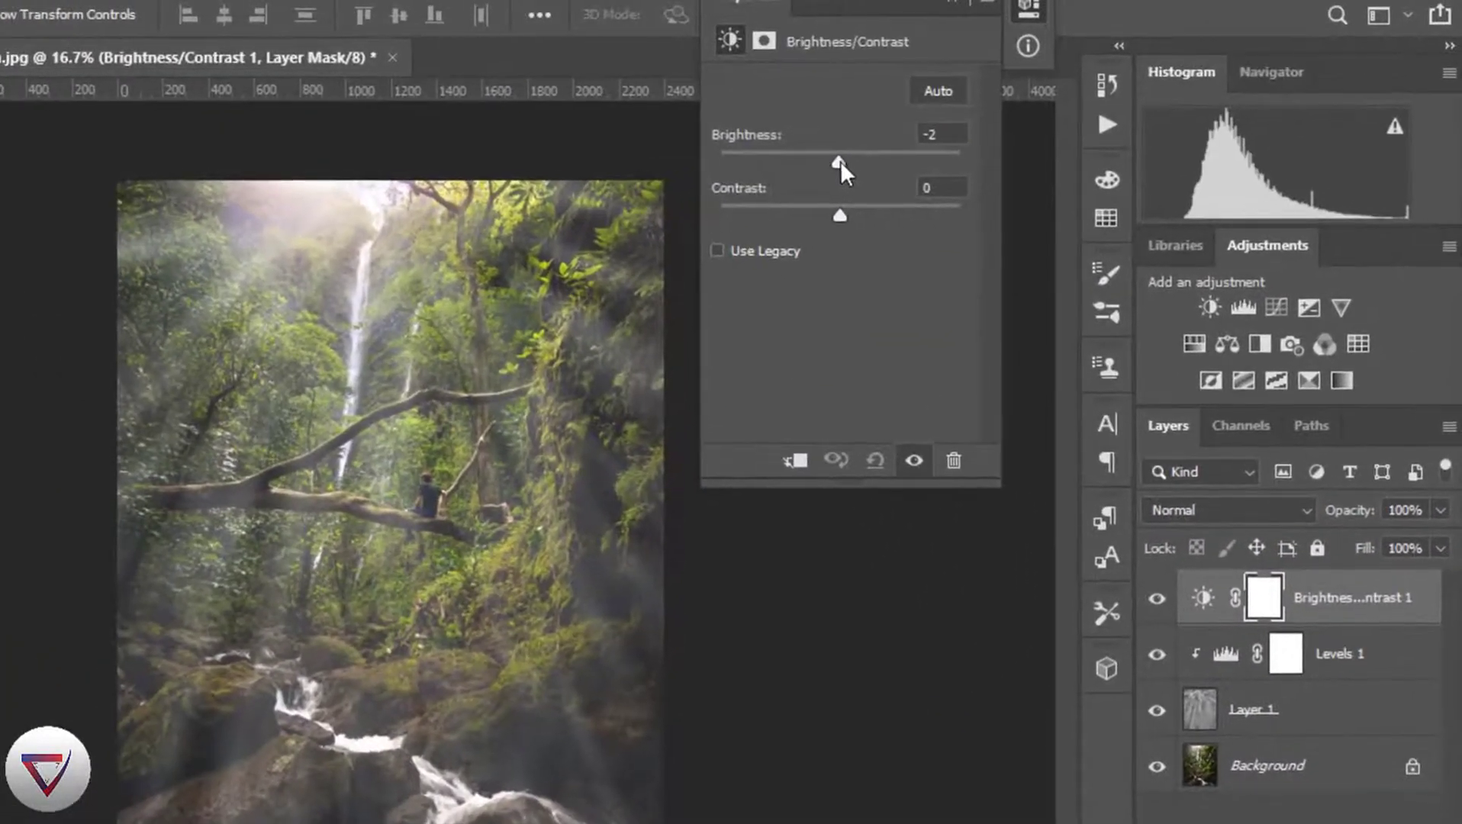
left_click_drag(868, 163, 857, 164)
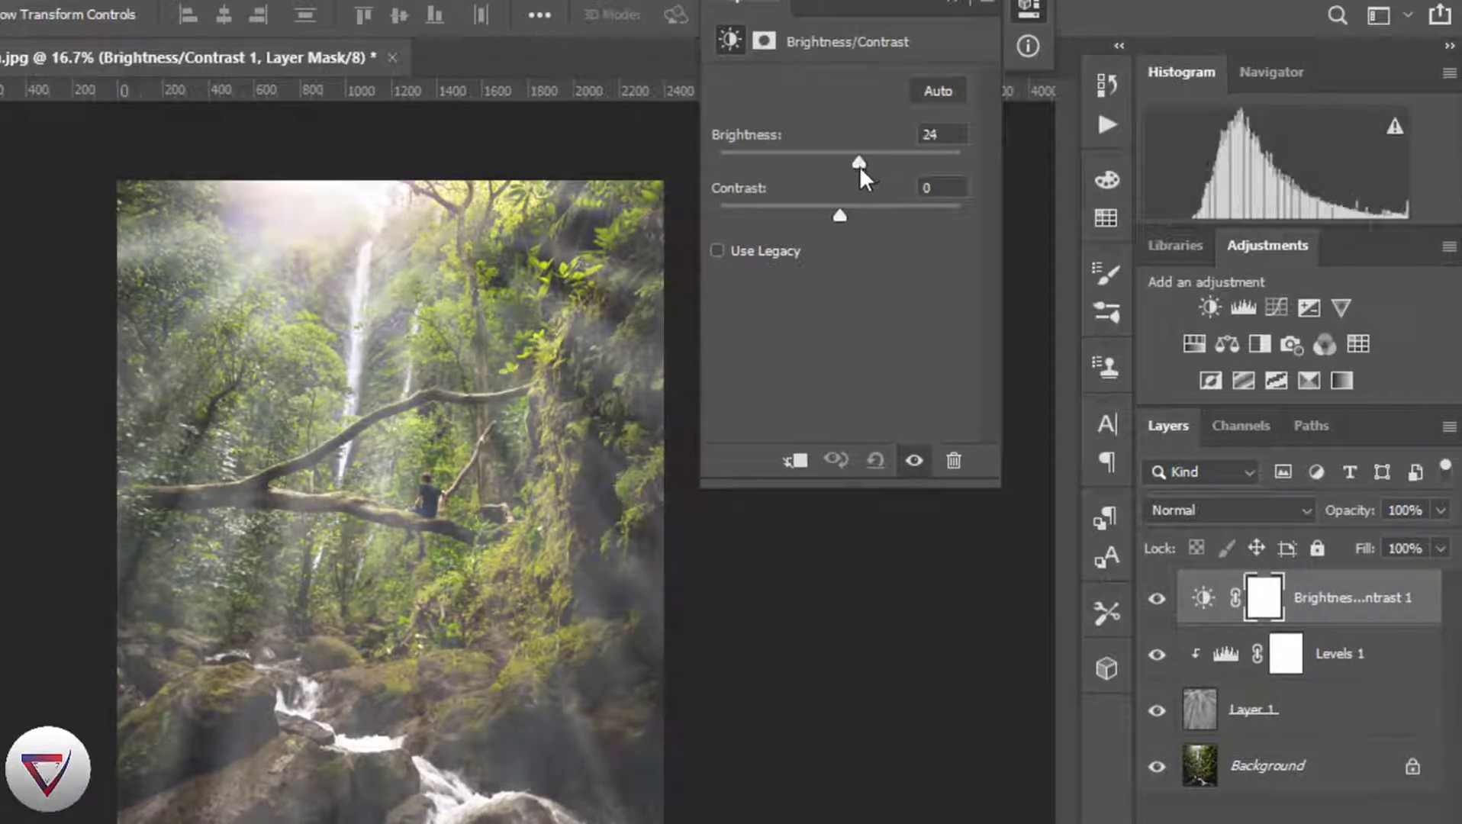
left_click_drag(841, 214, 708, 216)
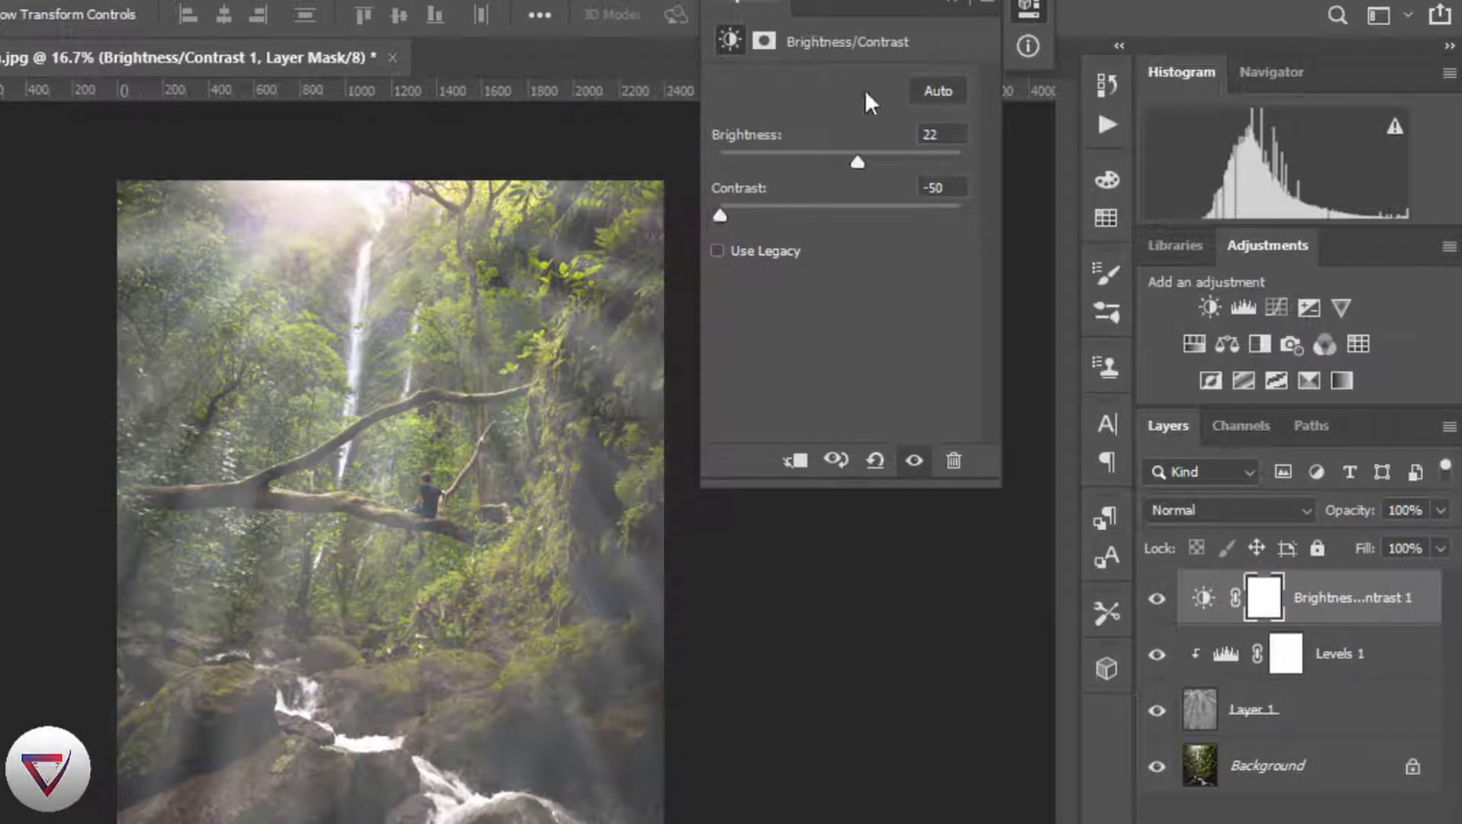
left_click(952, 3)
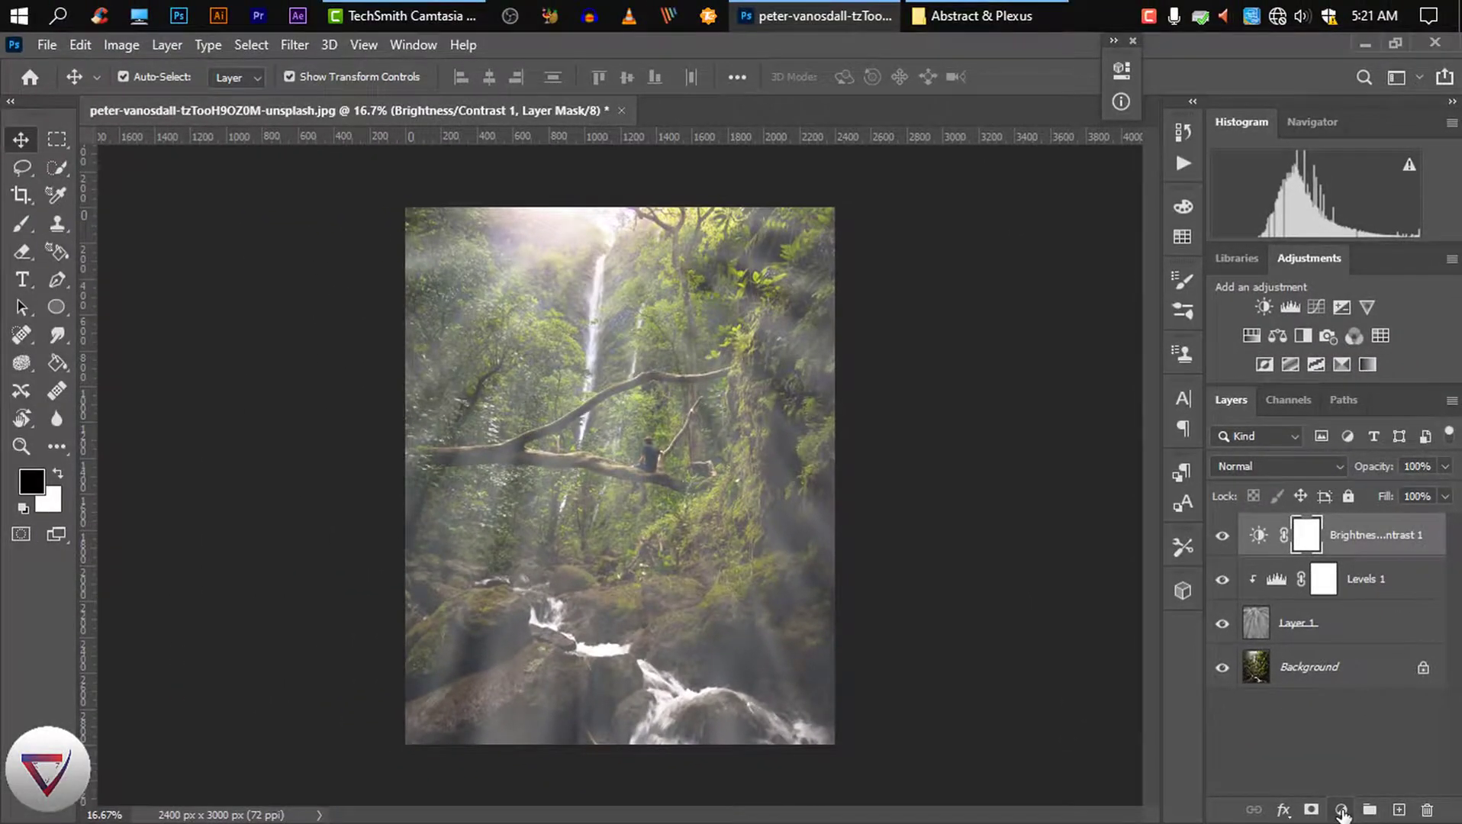
- Add a Hue/Saturation layer with Hue -28, Saturation -23 and Lightness -5
left_click(1340, 810)
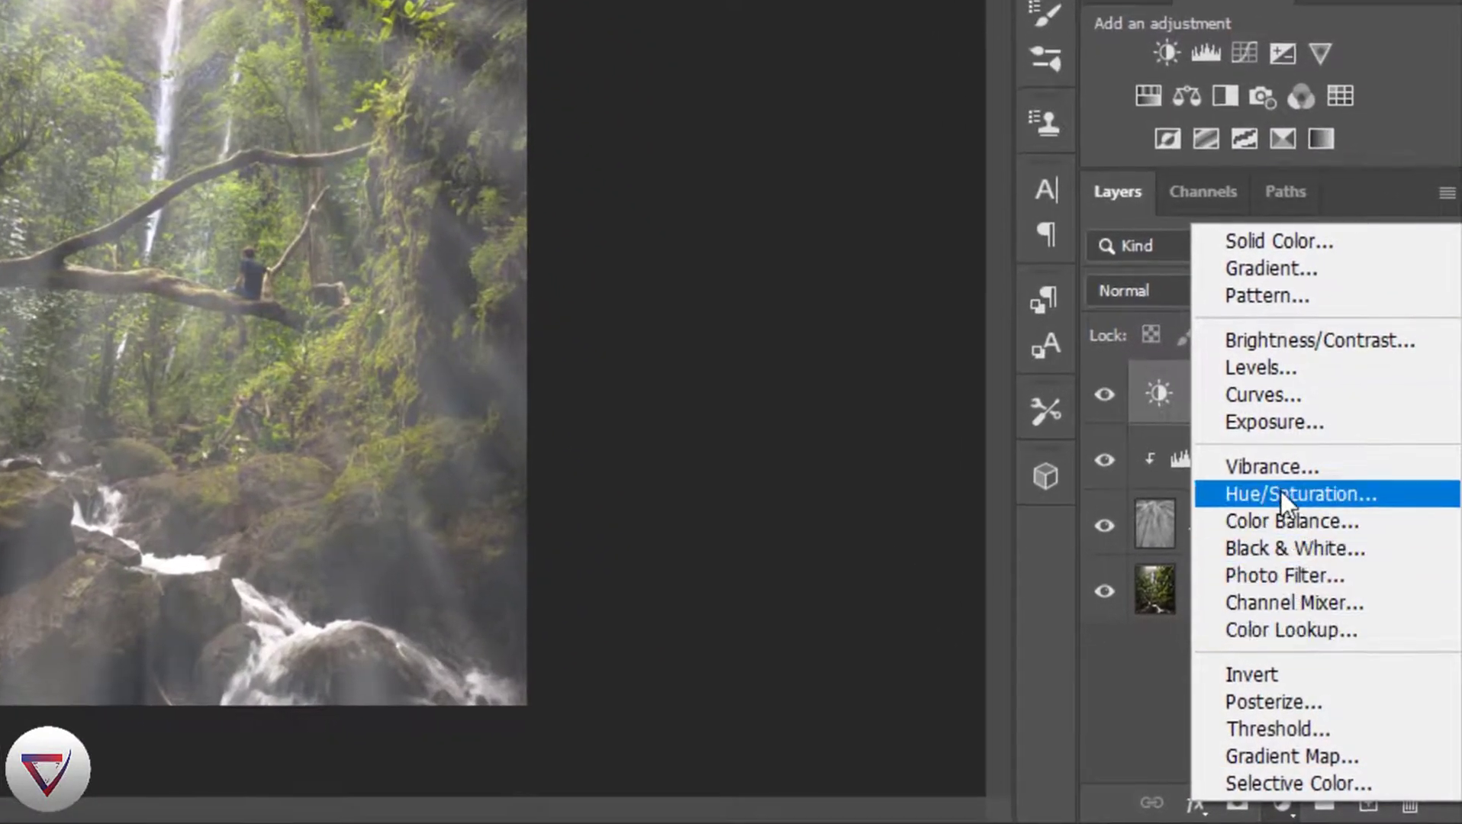
left_click(1280, 494)
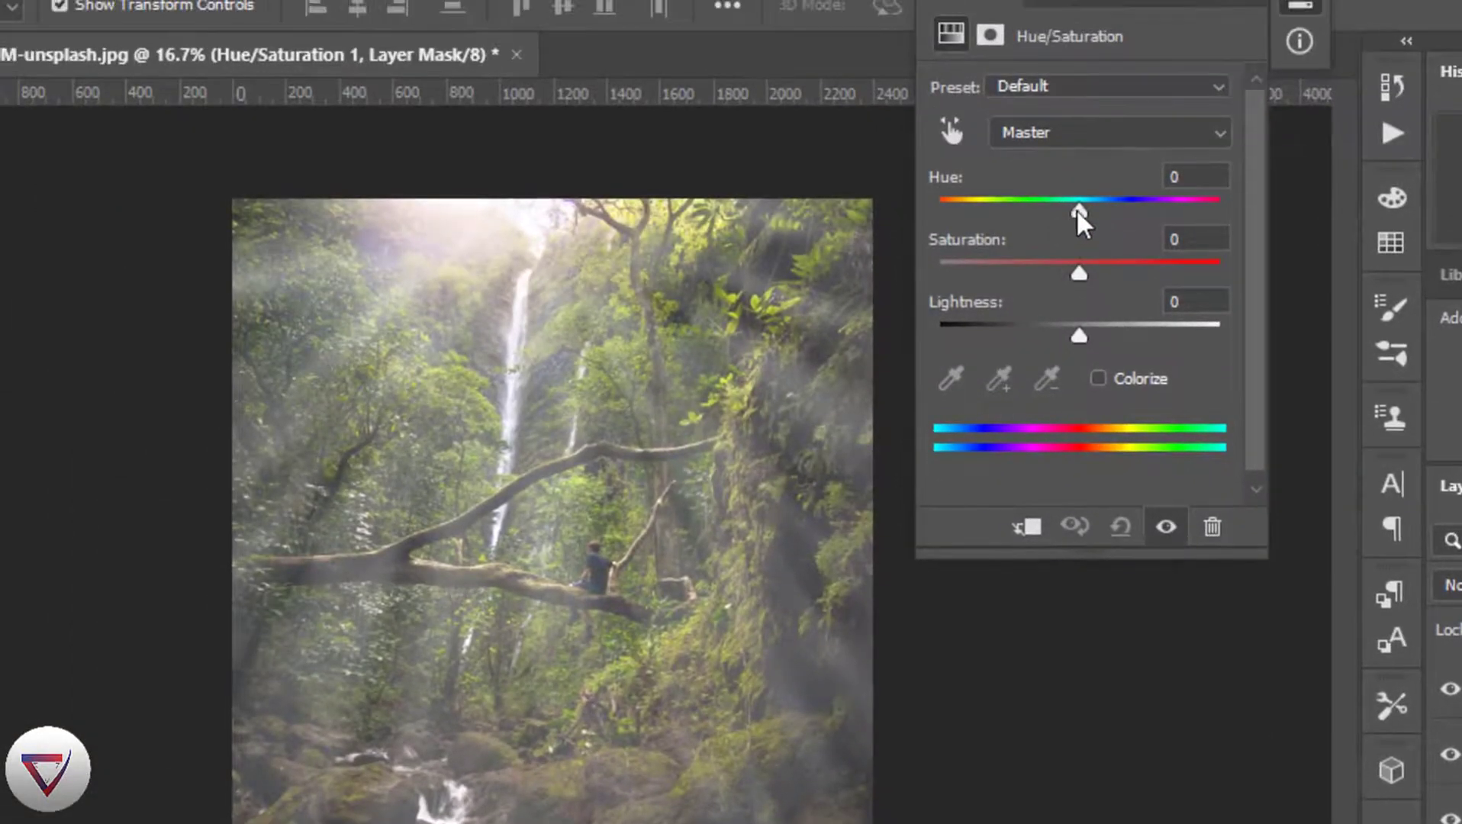
left_click_drag(1078, 211, 1039, 218)
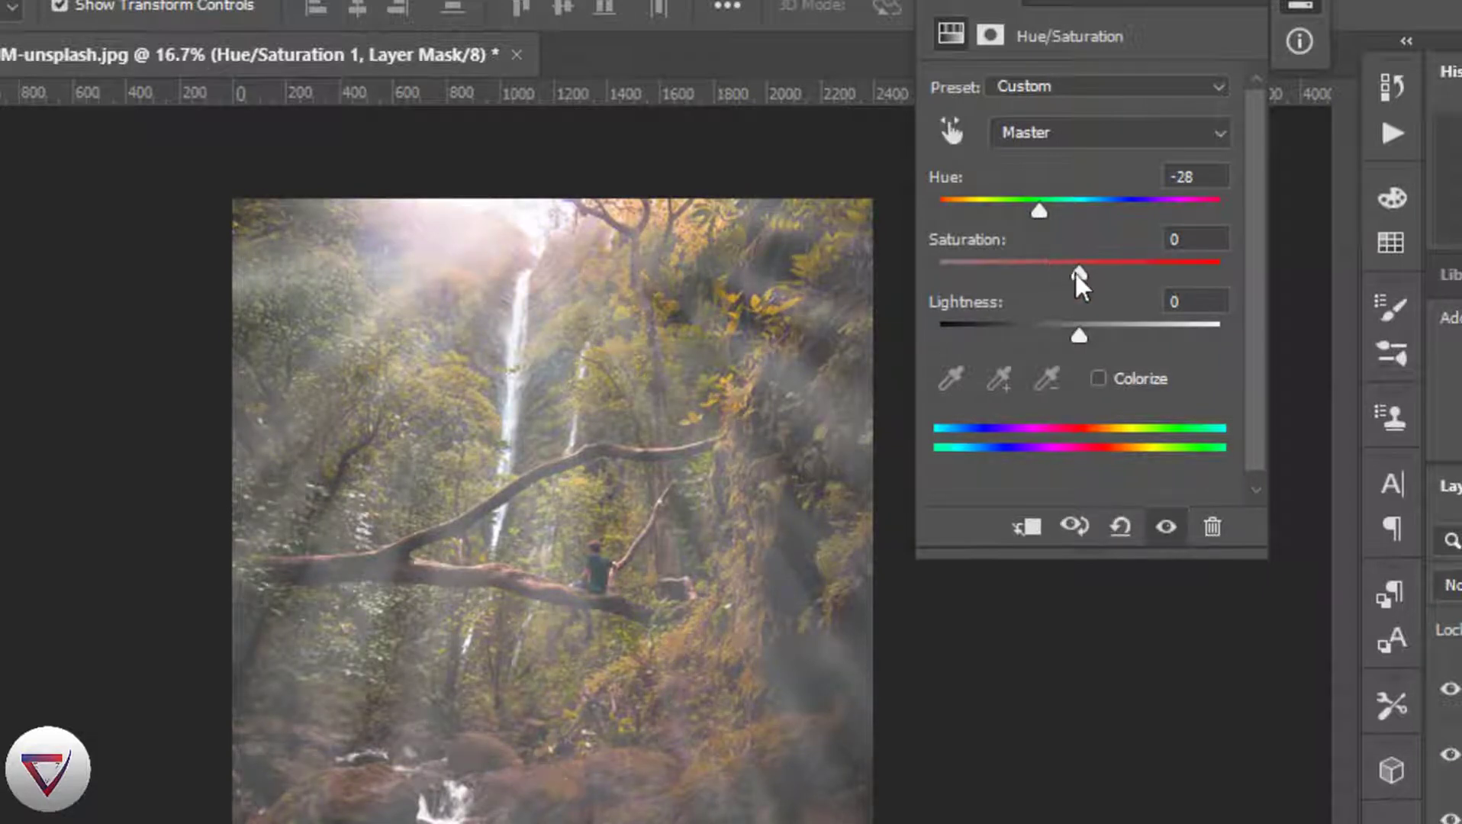
left_click_drag(1077, 272, 1048, 273)
left_click_drag(1078, 336, 1073, 328)
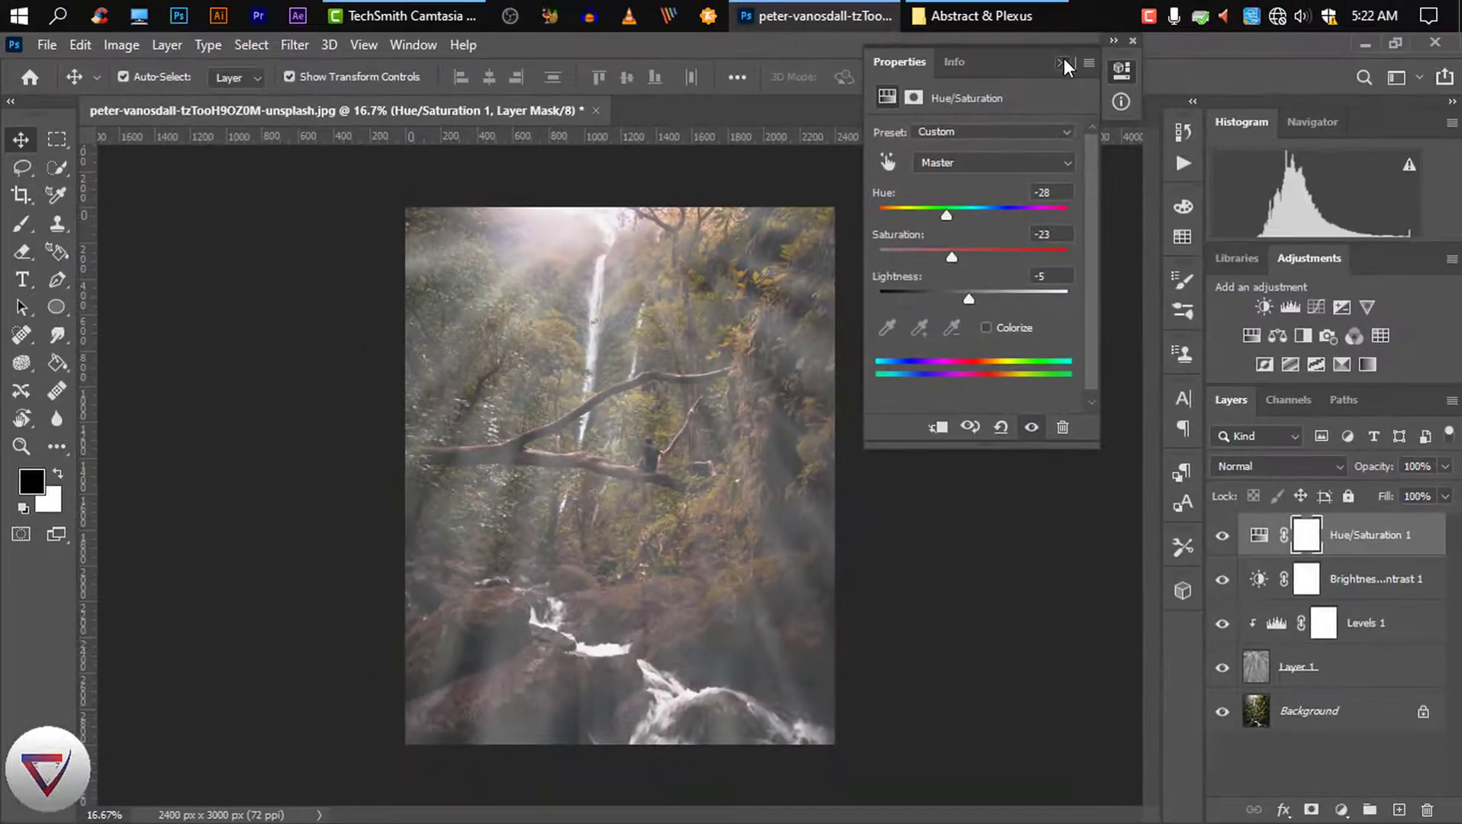
- Reopen the clipped Levels 1 and lower its output white from 148 to 96
left_click(1063, 58)
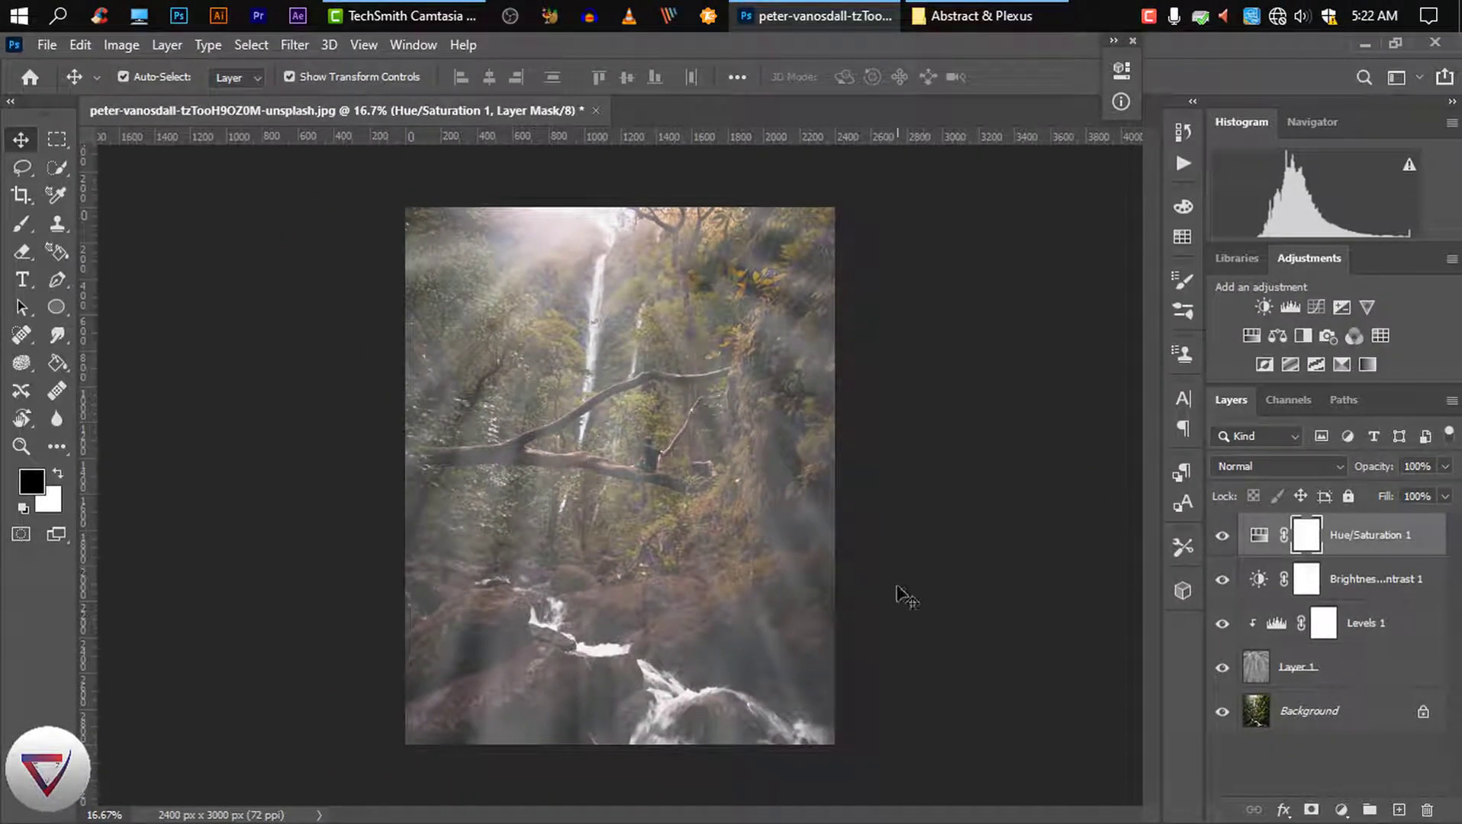
left_click(1351, 639)
double_click(1274, 640)
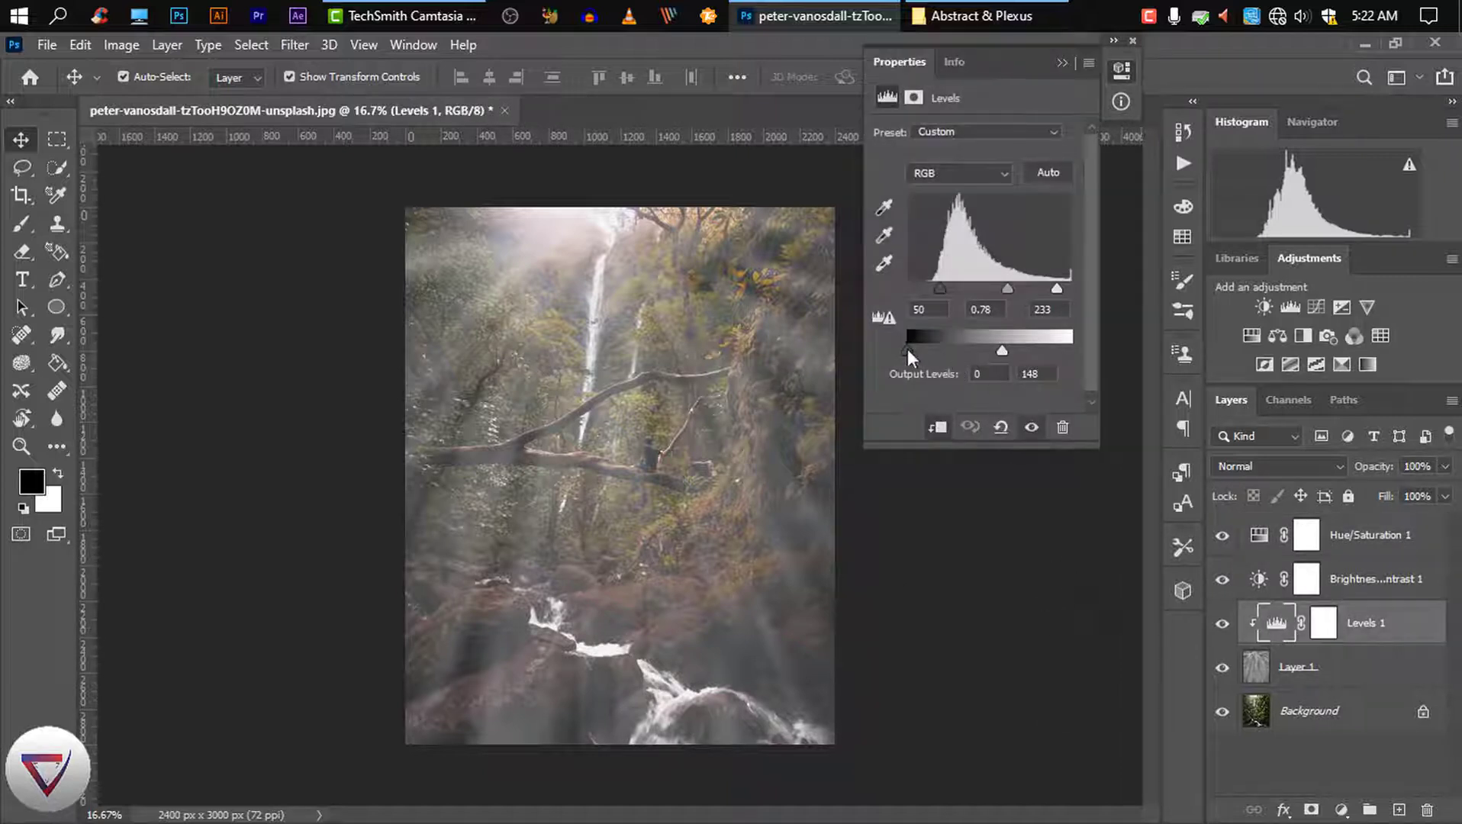
left_click_drag(907, 352, 904, 355)
left_click_drag(1001, 351, 968, 351)
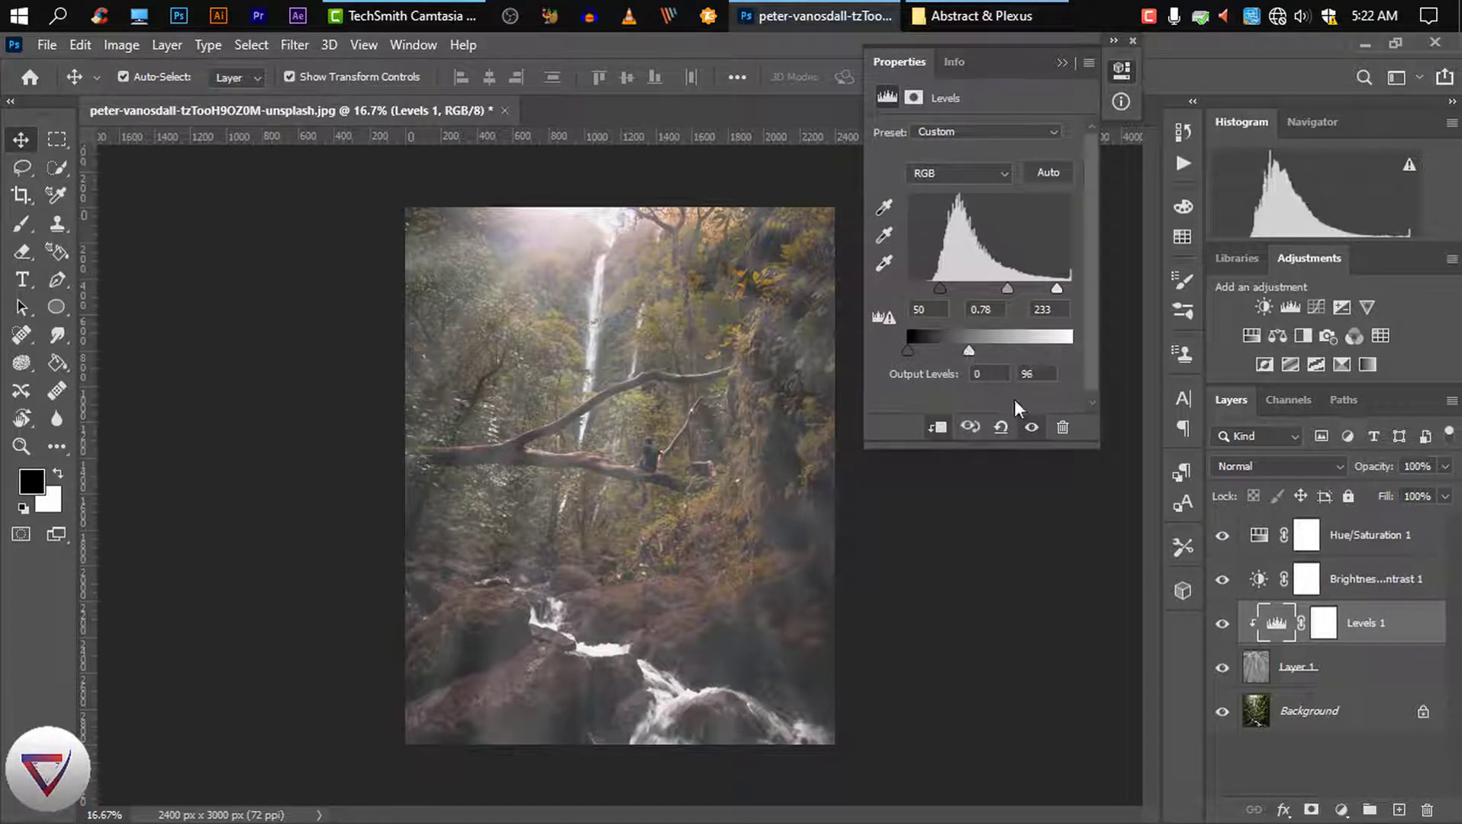
left_click(1062, 62)
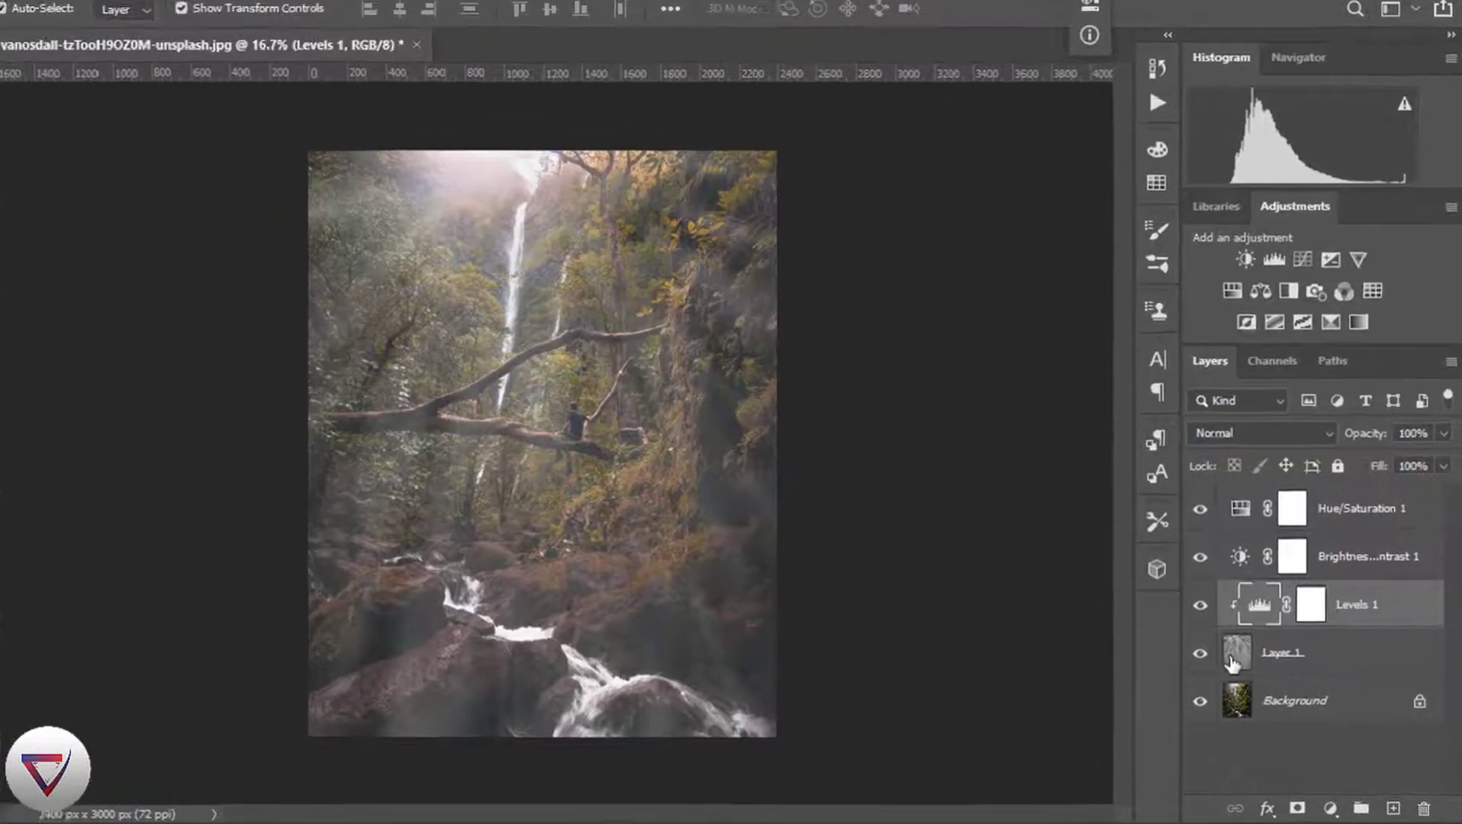
left_click(1290, 667)
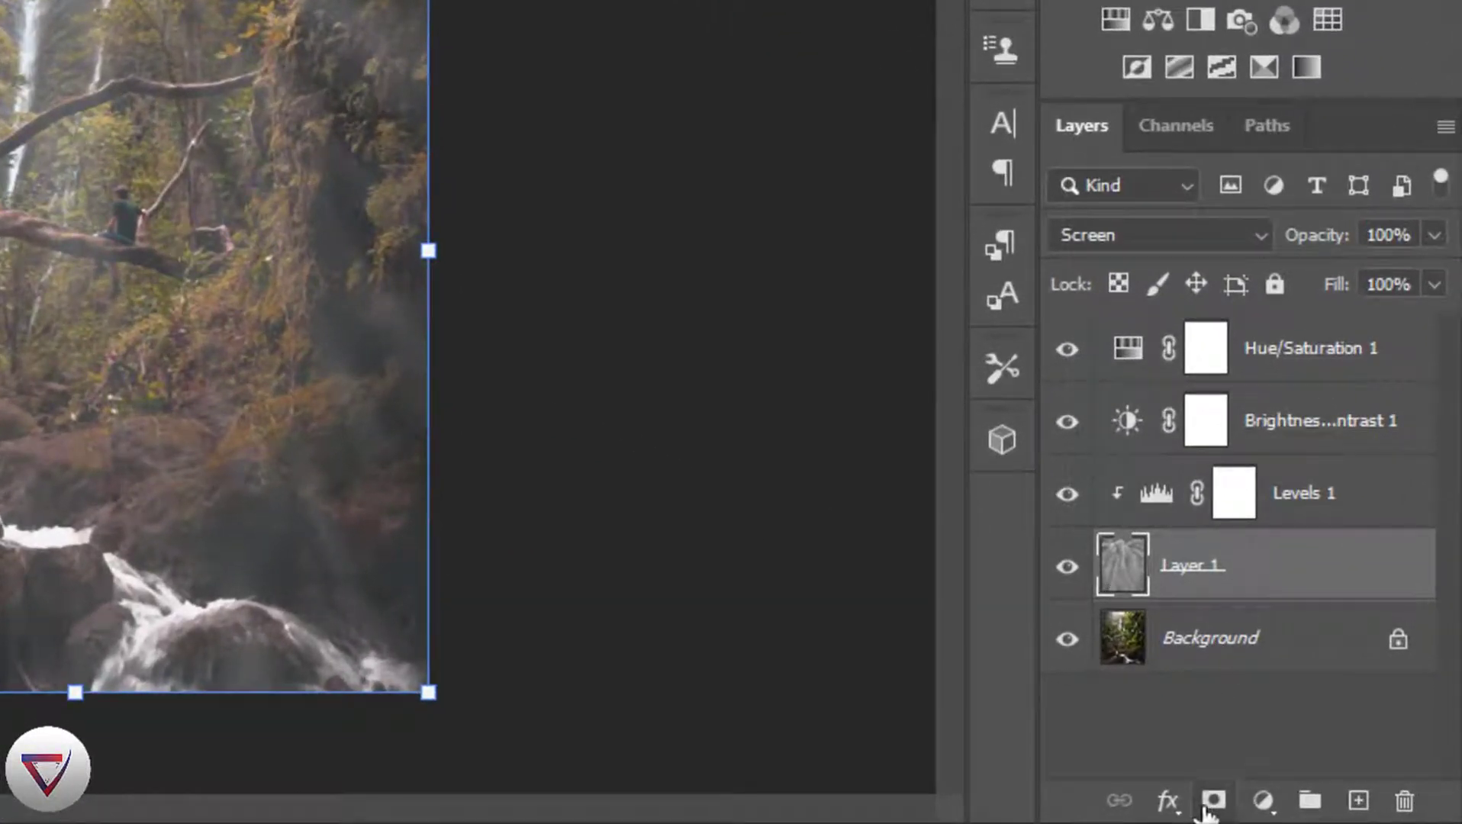
- Add a layer mask to Layer 1 and pick a Soft Round 1200 px brush at 15% opacity
left_click(1207, 810)
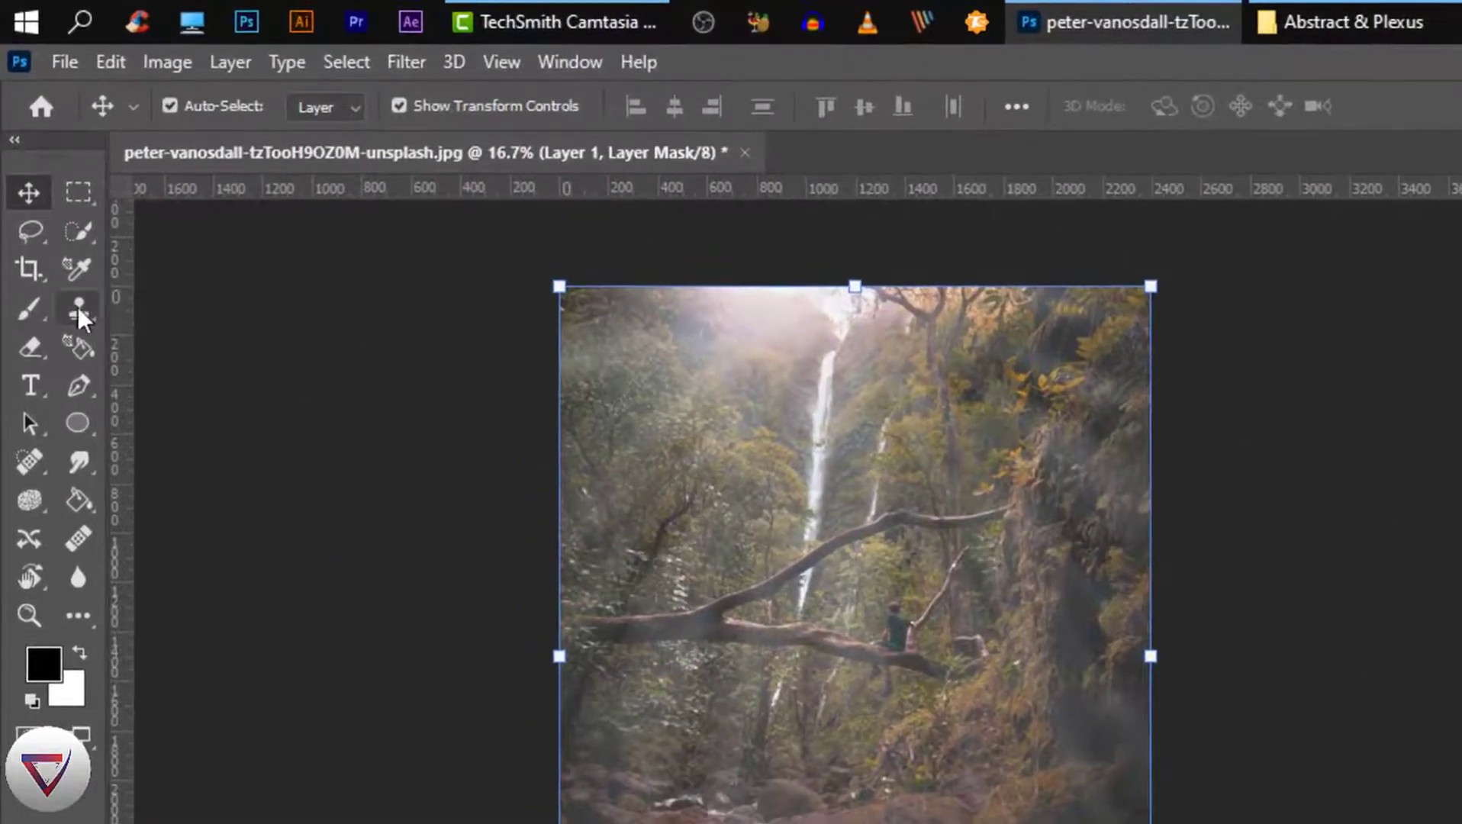
left_click(15, 224)
left_click(212, 107)
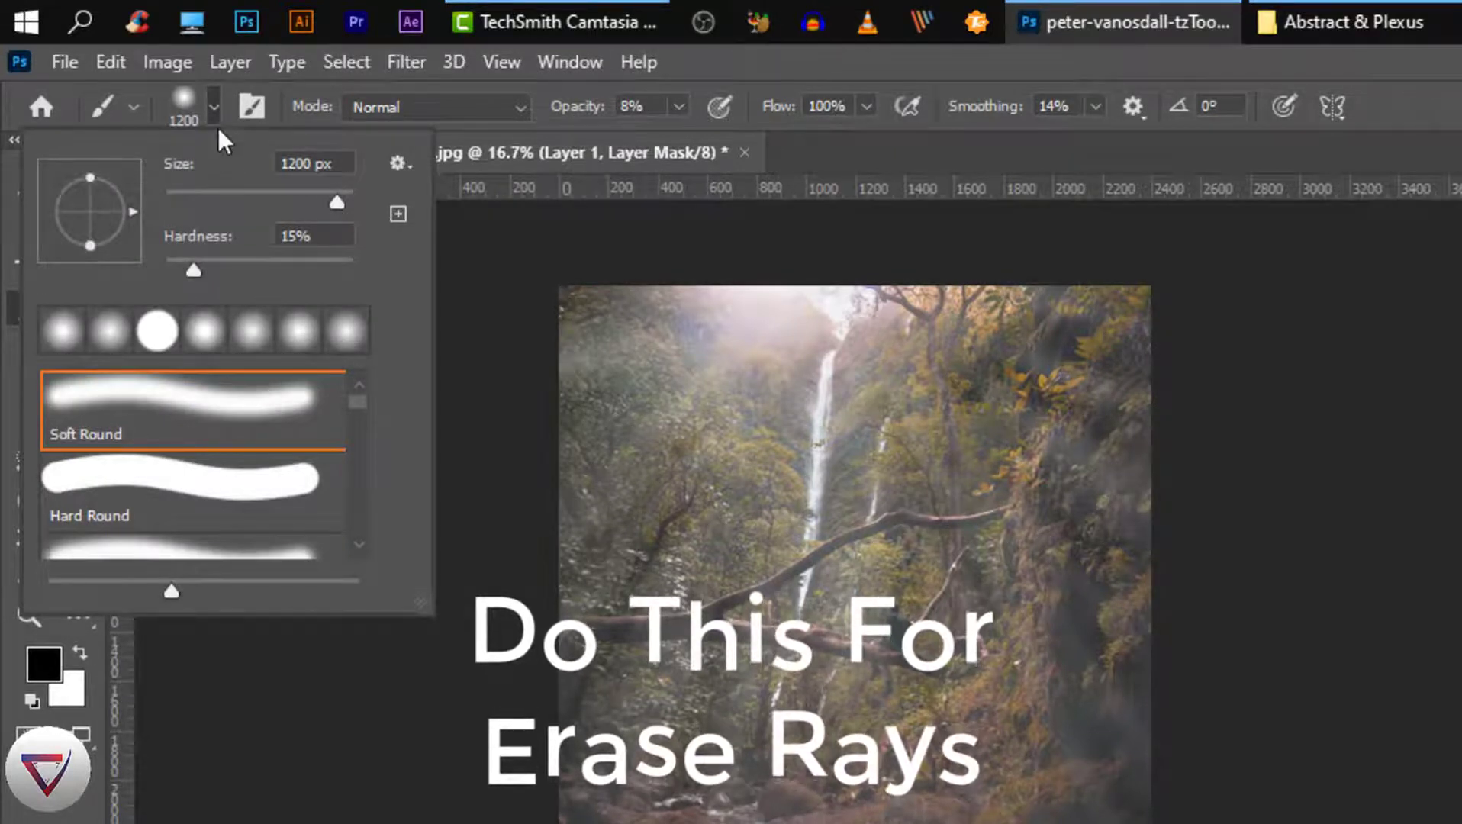
left_click(213, 107)
left_click(679, 106)
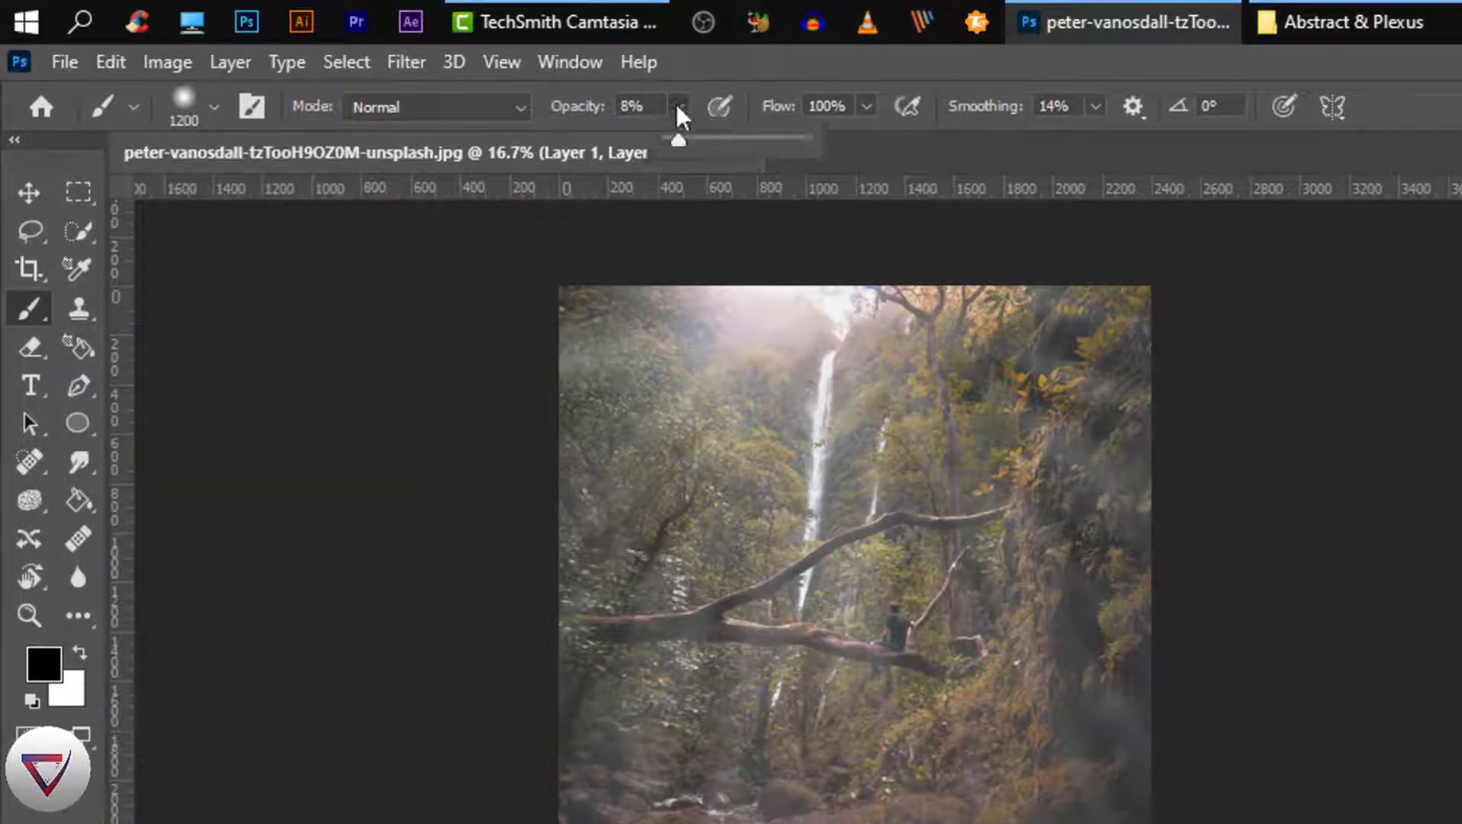
left_click_drag(674, 140, 694, 140)
left_click(677, 107)
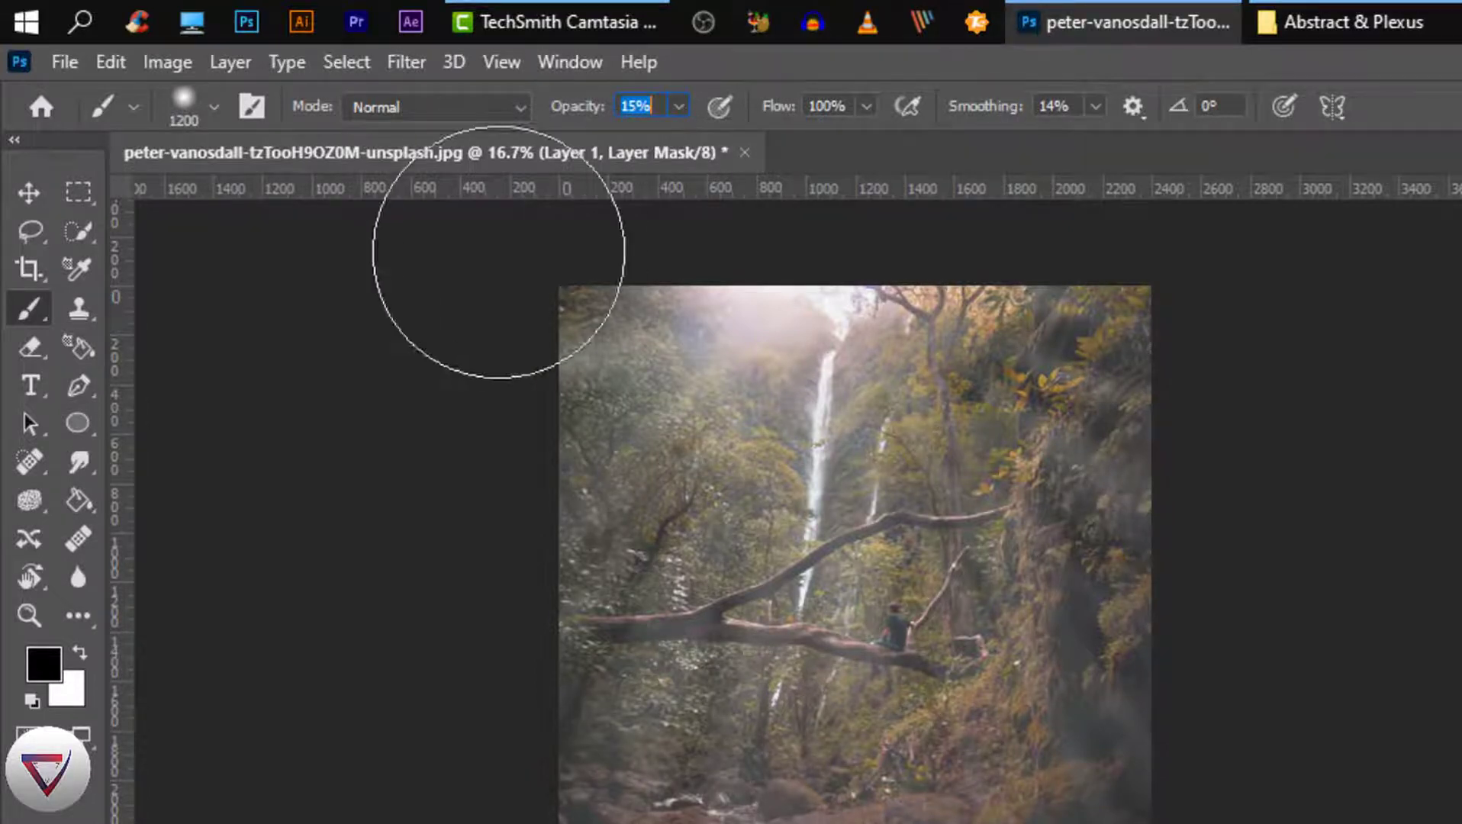
- Paint black on the mask over the lower-right and lower-left rocks
left_click(41, 661)
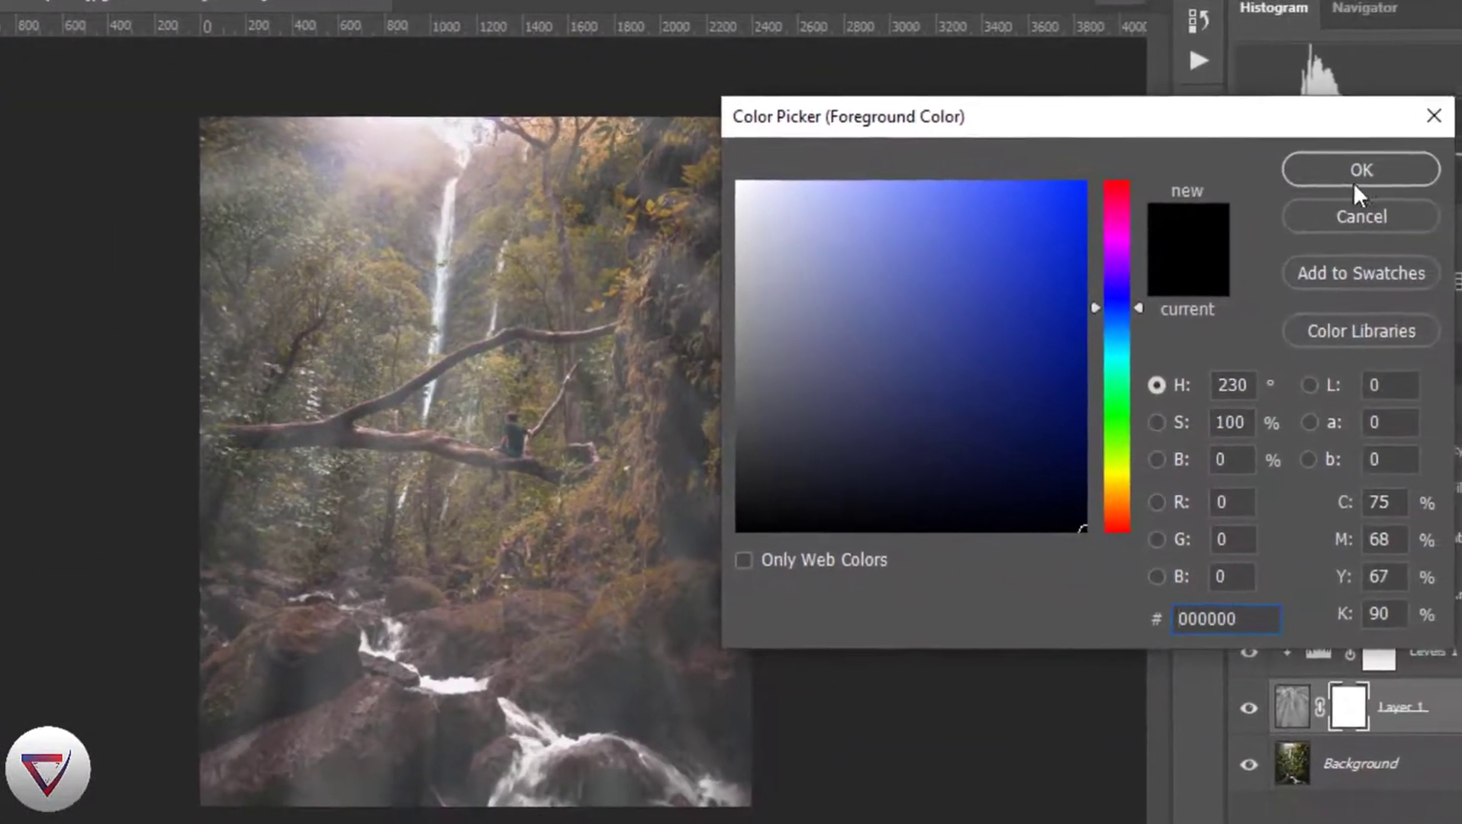
left_click(1351, 183)
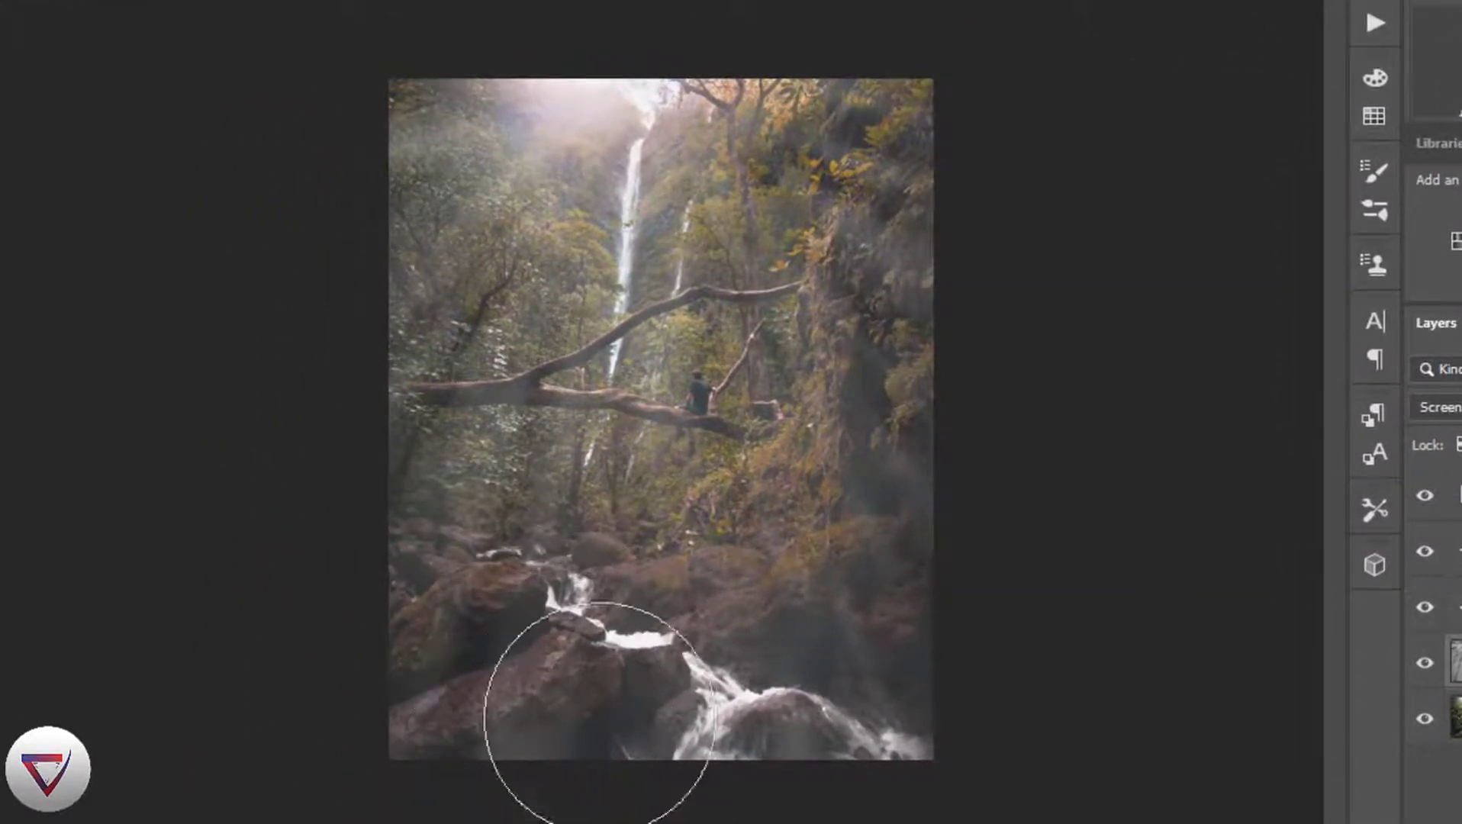
left_click_drag(679, 668, 839, 652)
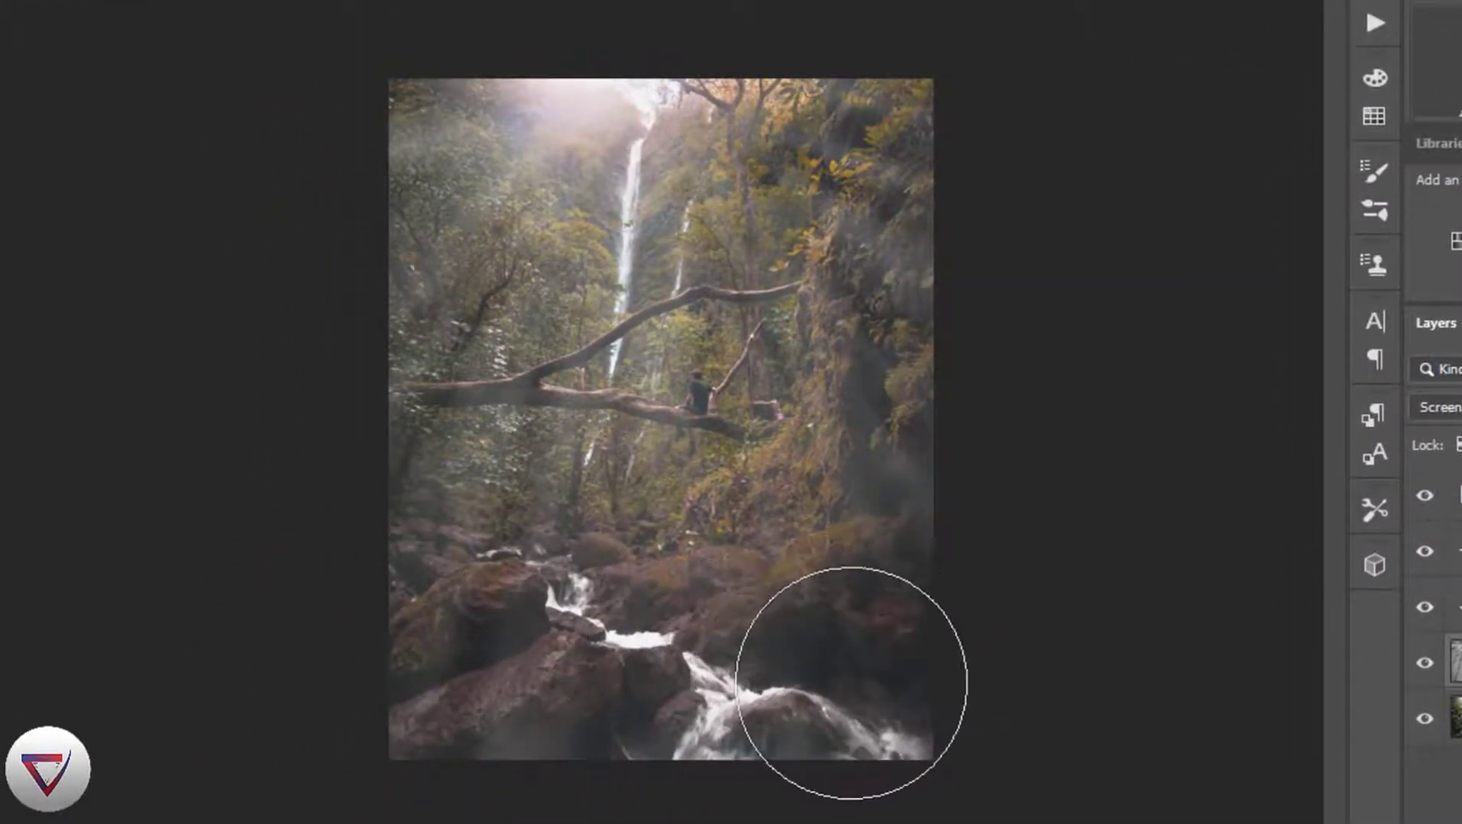
mouse_move(521, 685)
left_mouse_down()
mouse_move(530, 697)
mouse_move(711, 604)
mouse_move(751, 628)
mouse_move(702, 763)
mouse_move(783, 620)
left_mouse_up()
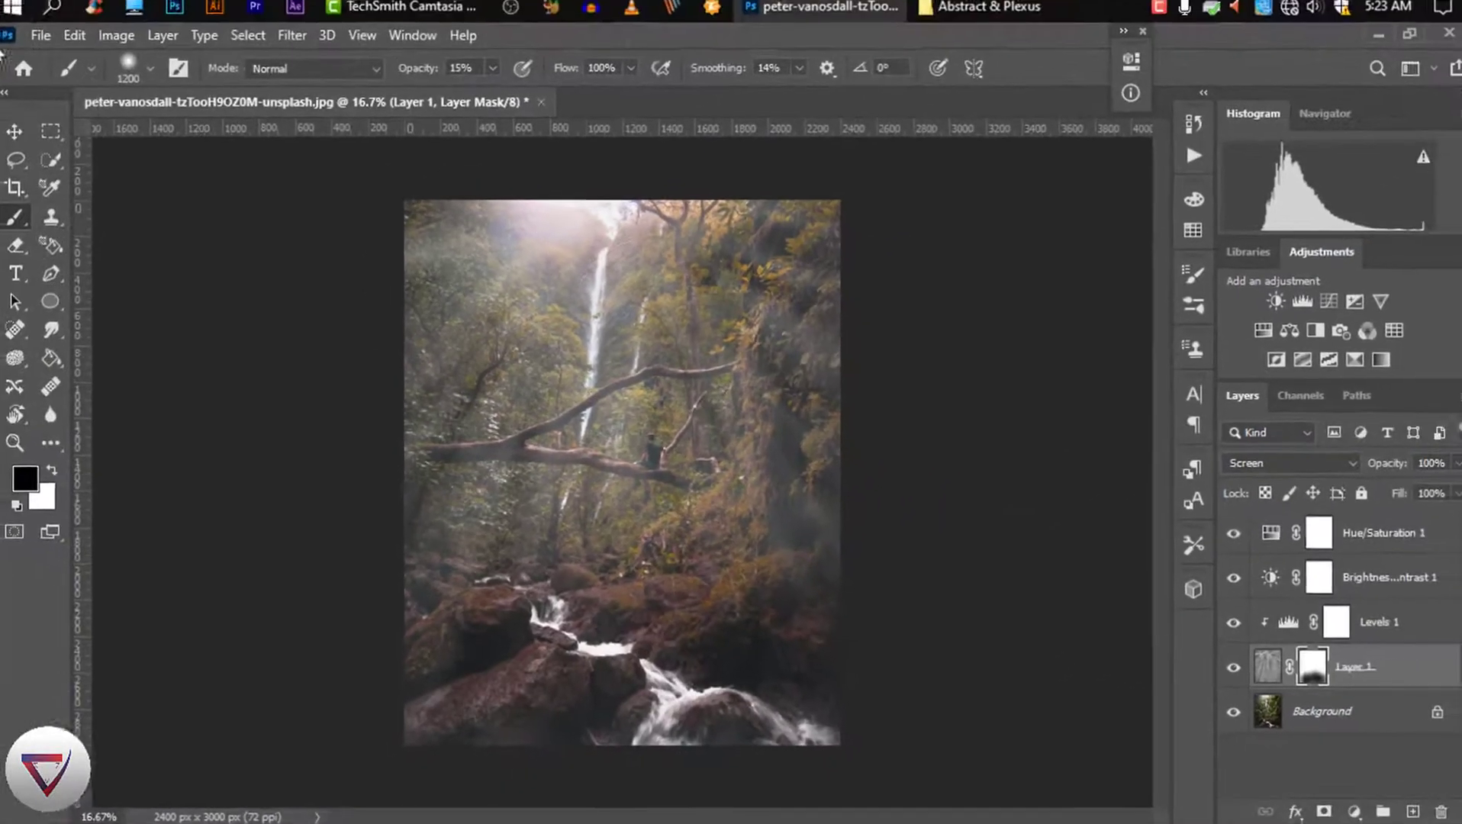
- Switch to the Move tool, deselect Layer 1, and bring up the Abstract & Plexus folder
left_click(14, 131)
left_click(187, 366)
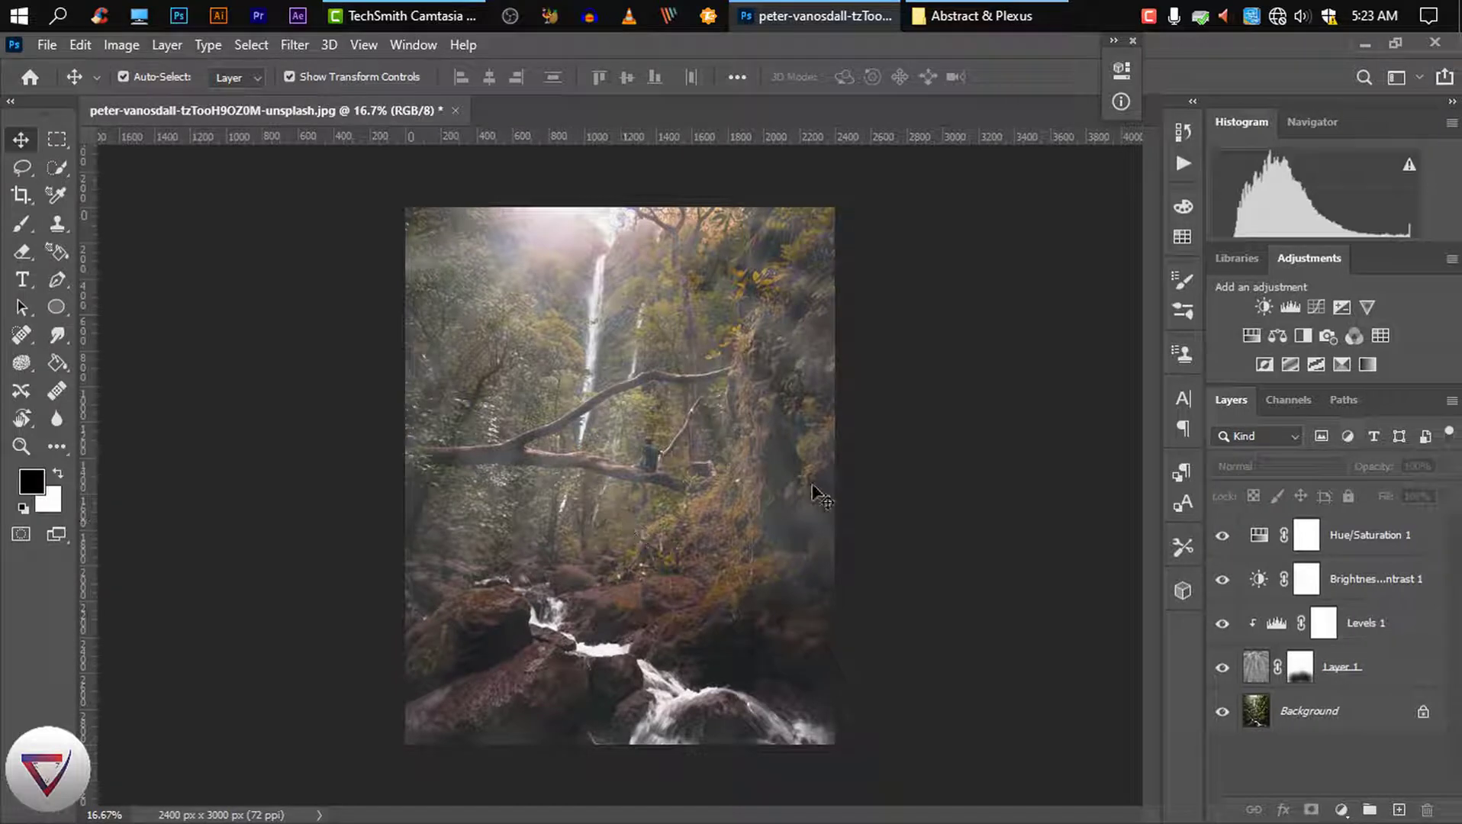
left_click(994, 14)
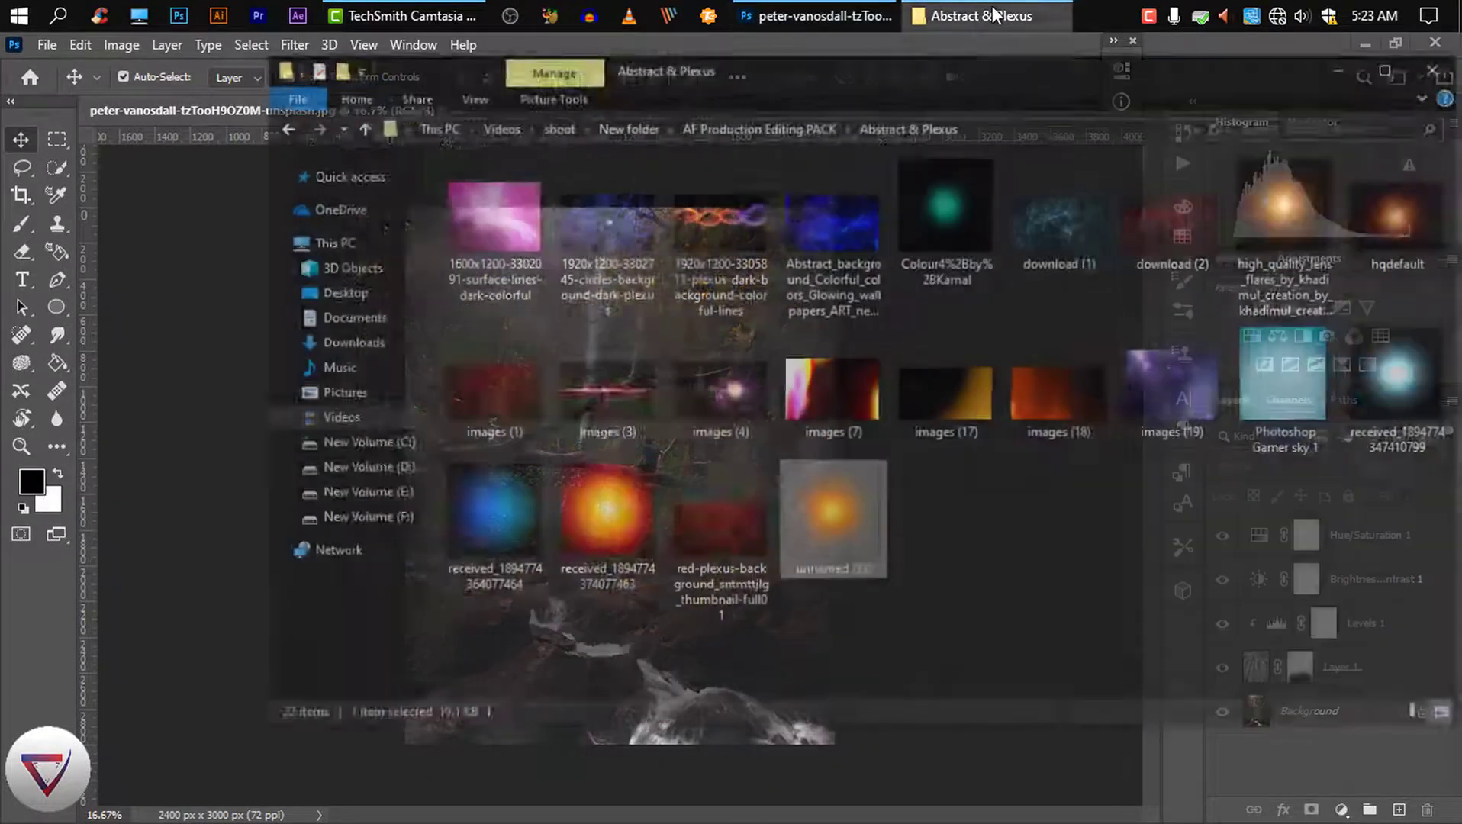
- Drop the orange glow image unnamed (13) into the photo, enlarge it, and blend it with Screen
left_click_drag(776, 449, 607, 277)
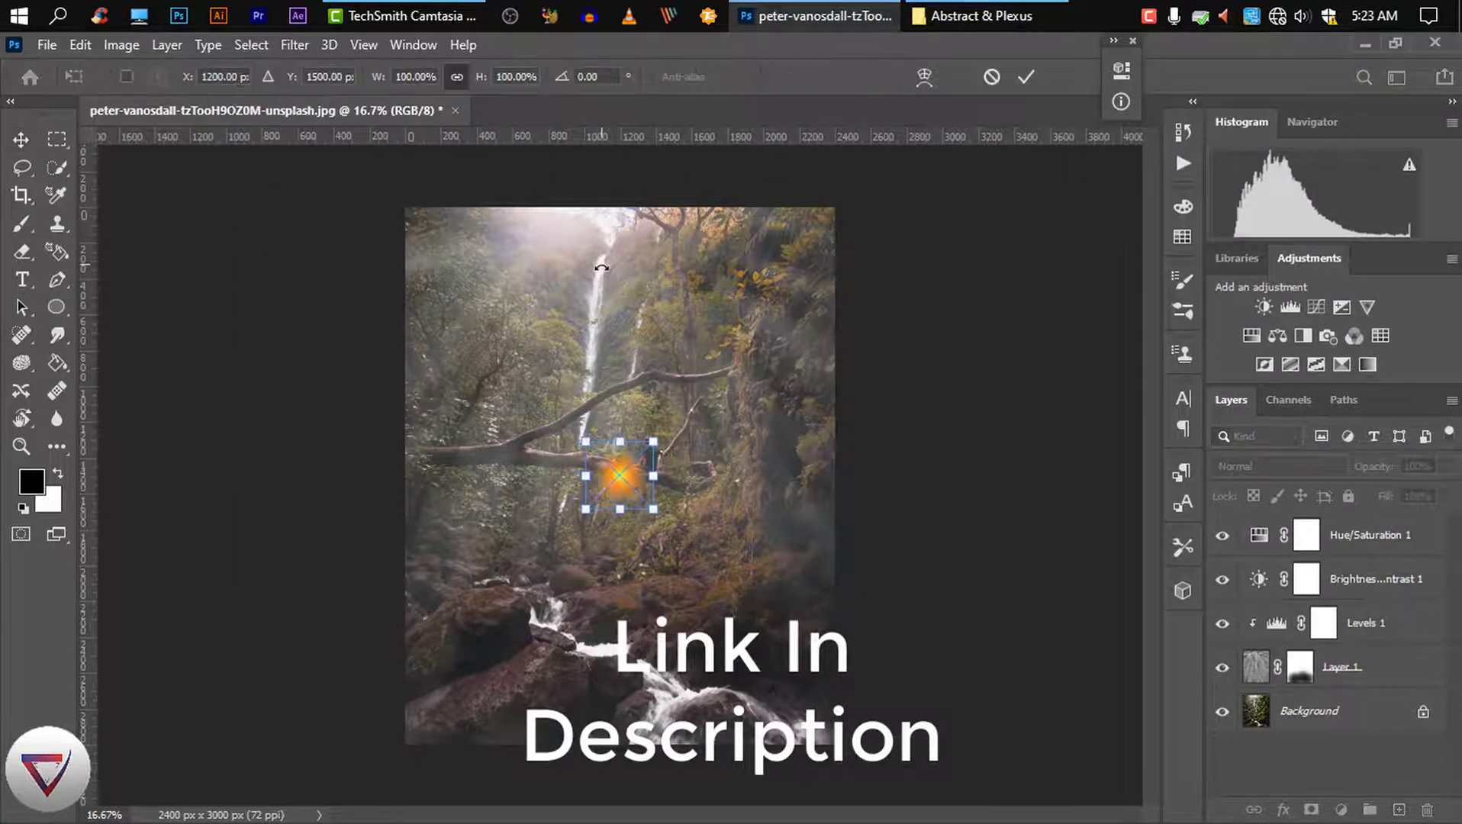
left_click_drag(655, 511, 800, 657)
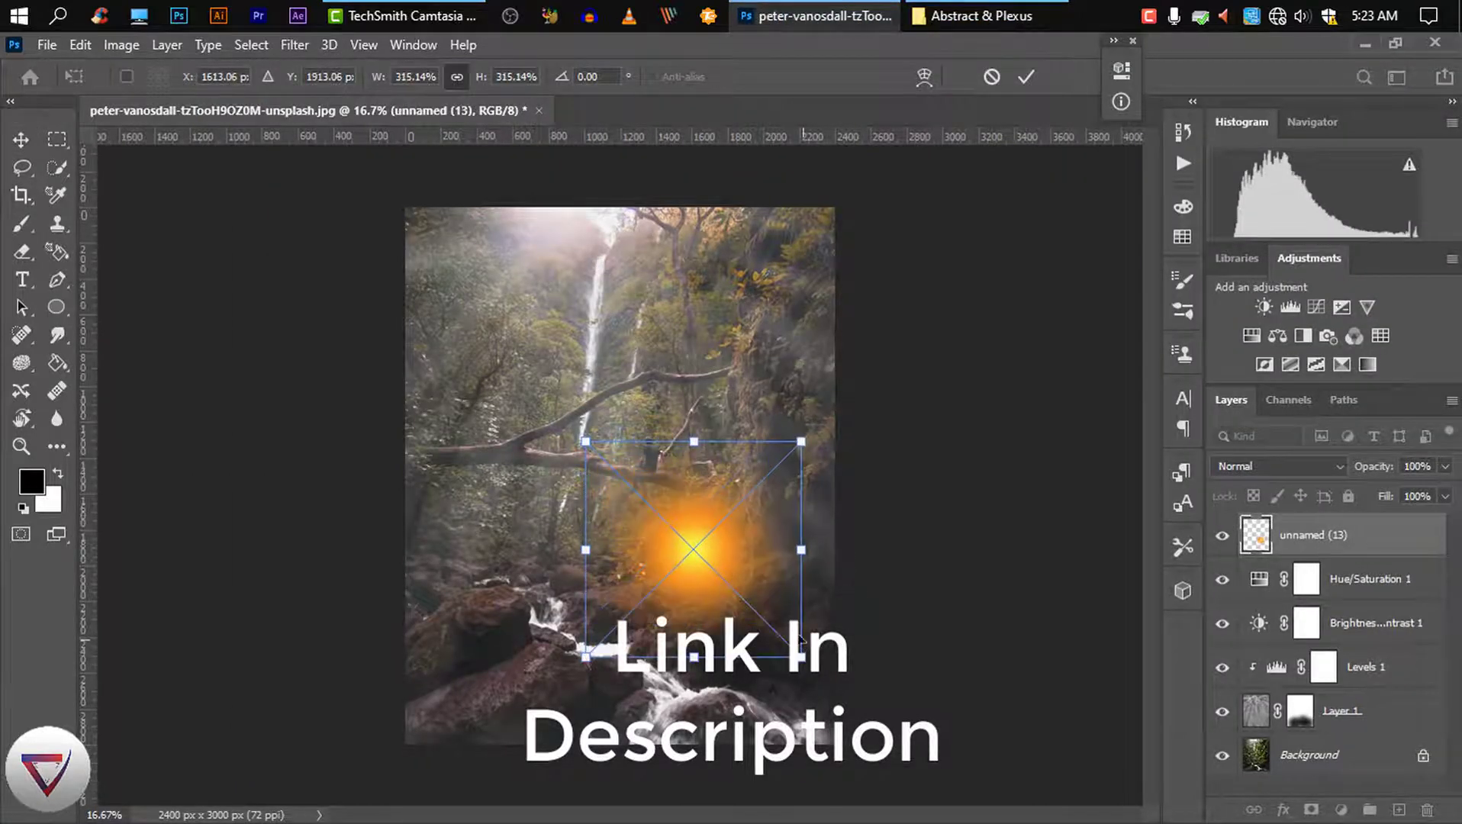
left_click_drag(700, 553, 595, 441)
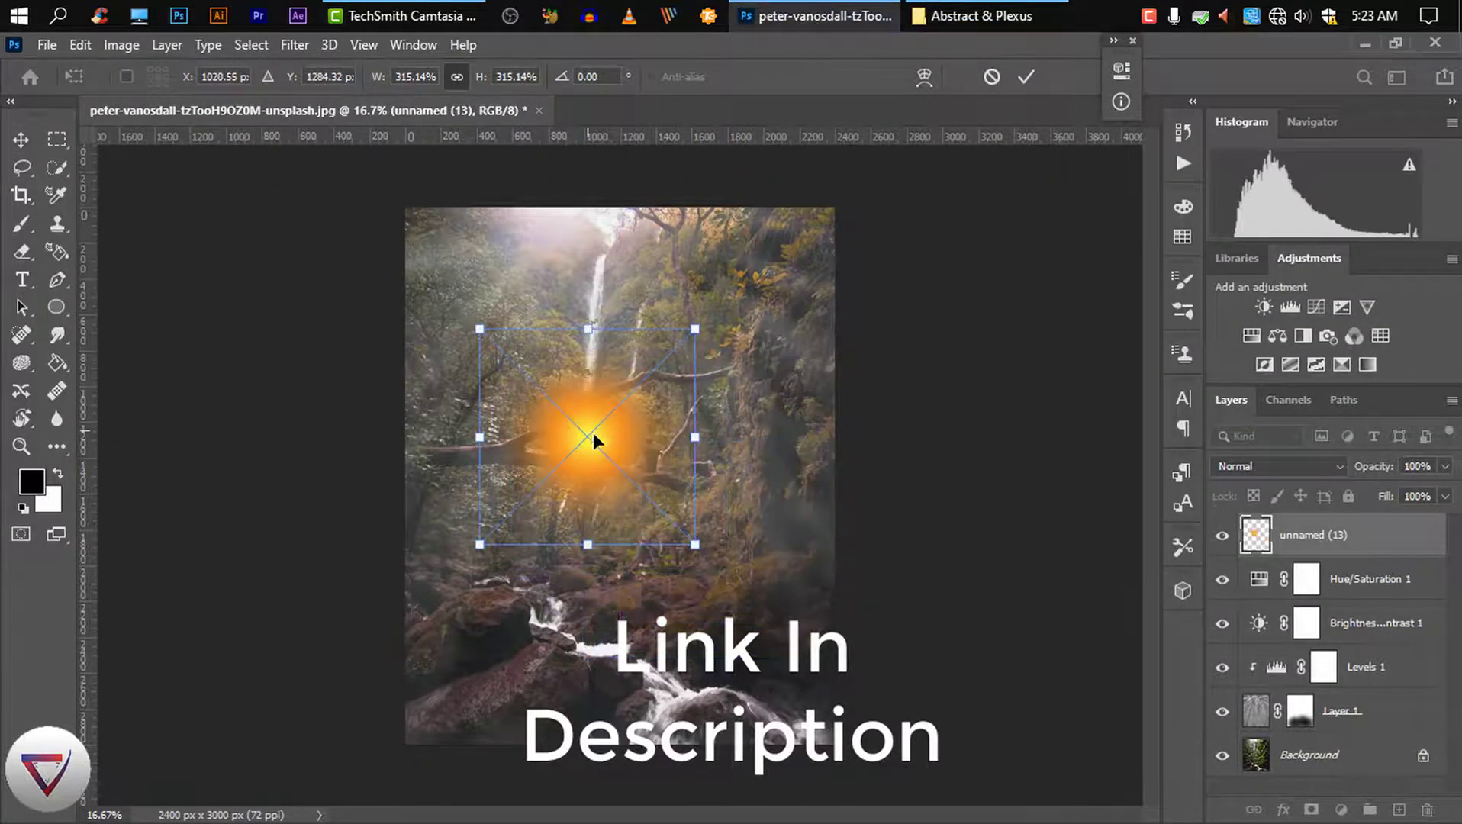
left_click(1297, 468)
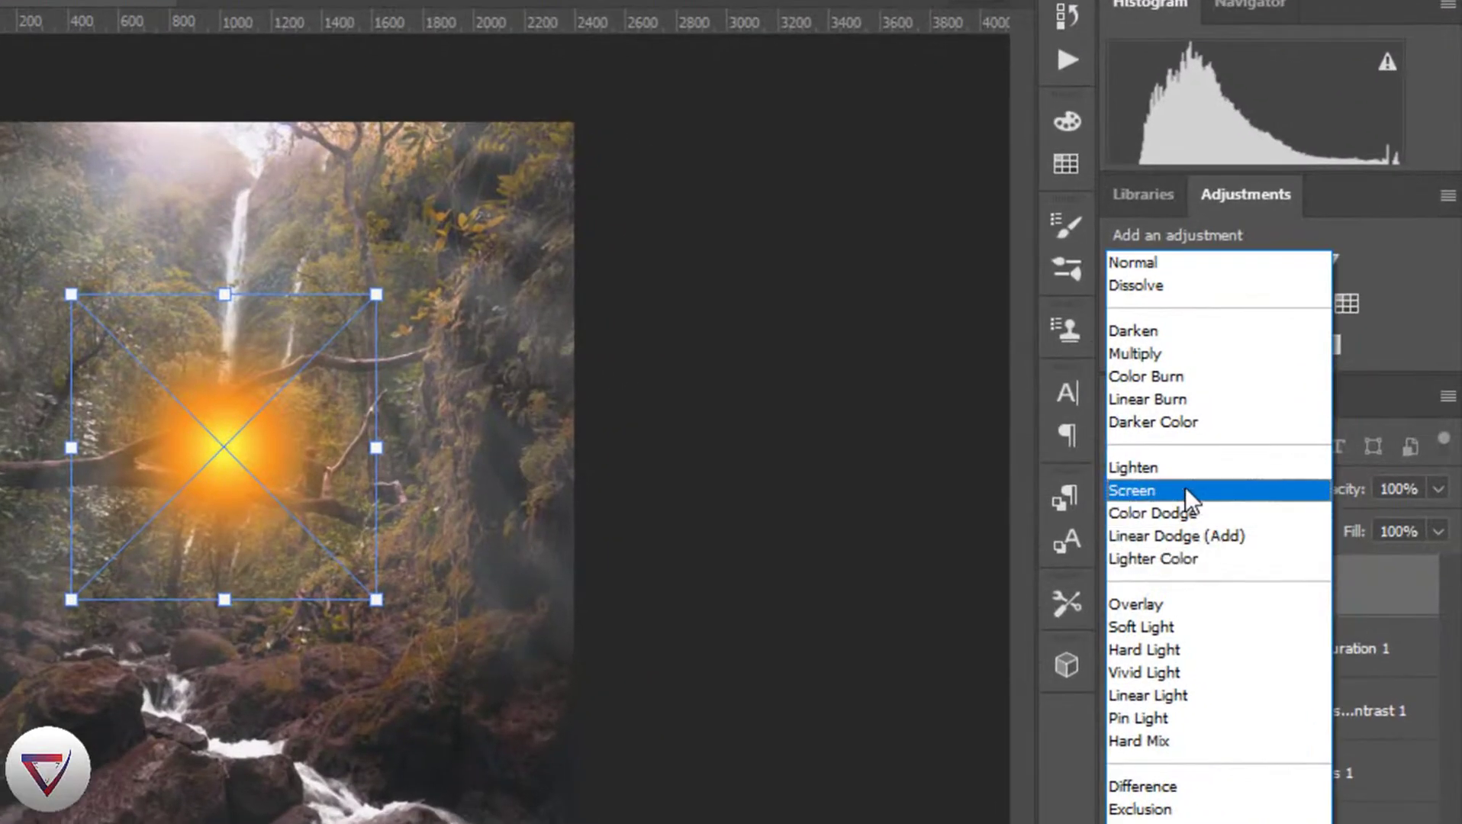
left_click(1184, 487)
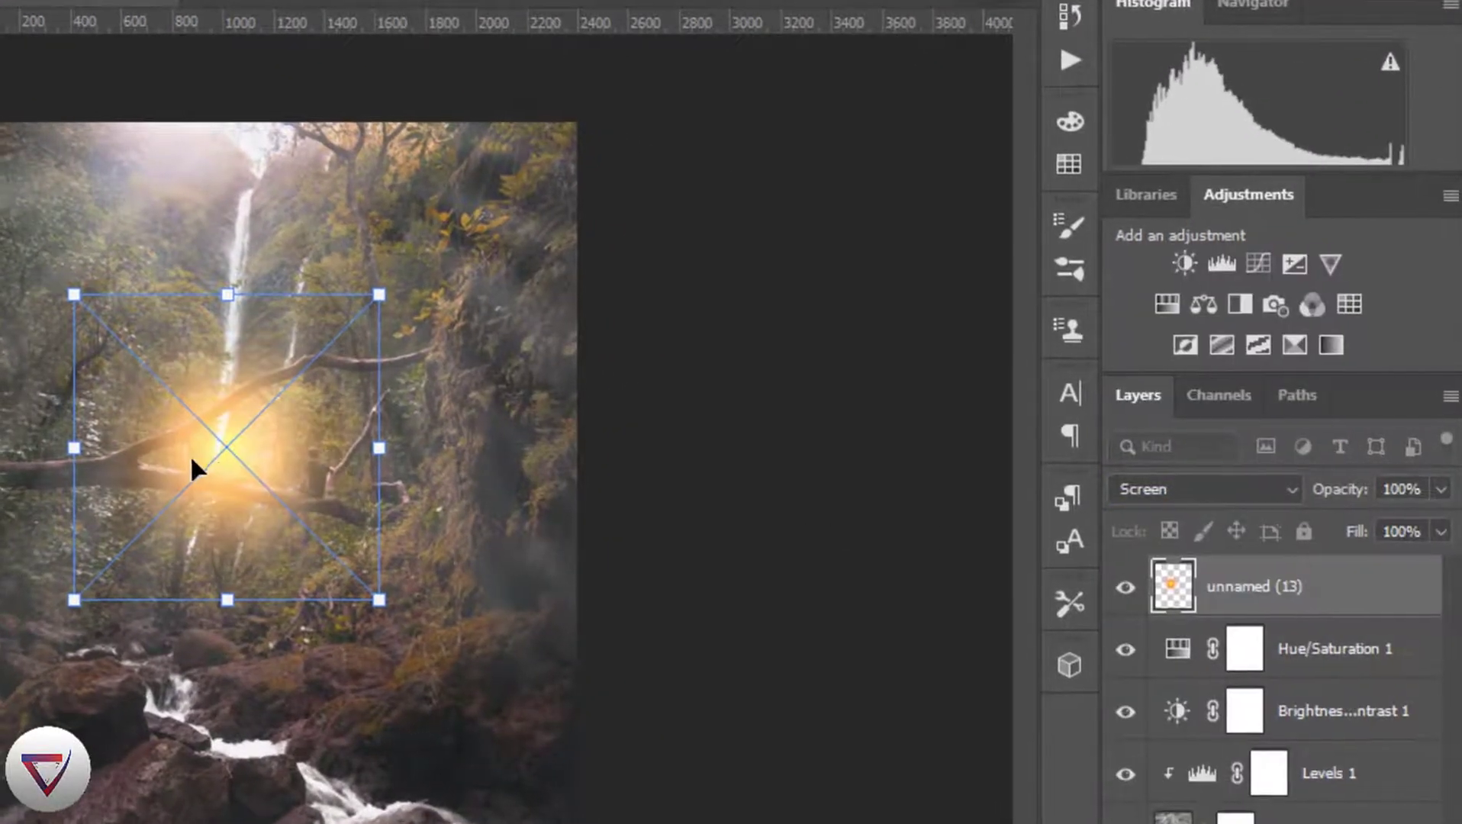
- Move the glow to the photo's top edge above the waterfall and widen it
mouse_move(189, 453)
left_mouse_down()
mouse_move(568, 153)
mouse_move(518, 158)
left_mouse_up()
left_click_drag(681, 154, 813, 154)
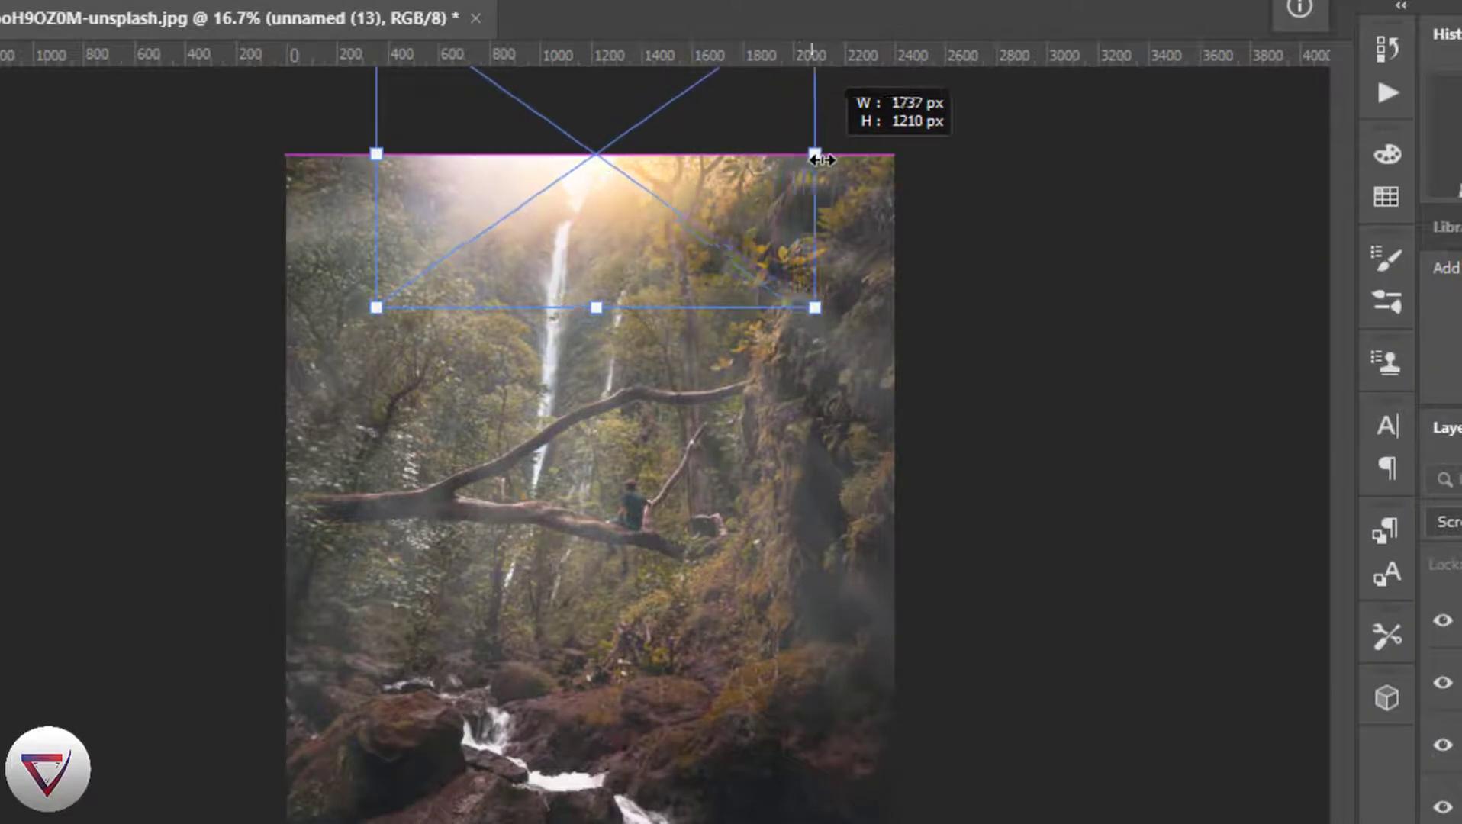
mouse_move(622, 190)
left_mouse_down()
mouse_move(571, 214)
mouse_move(589, 219)
left_mouse_up()
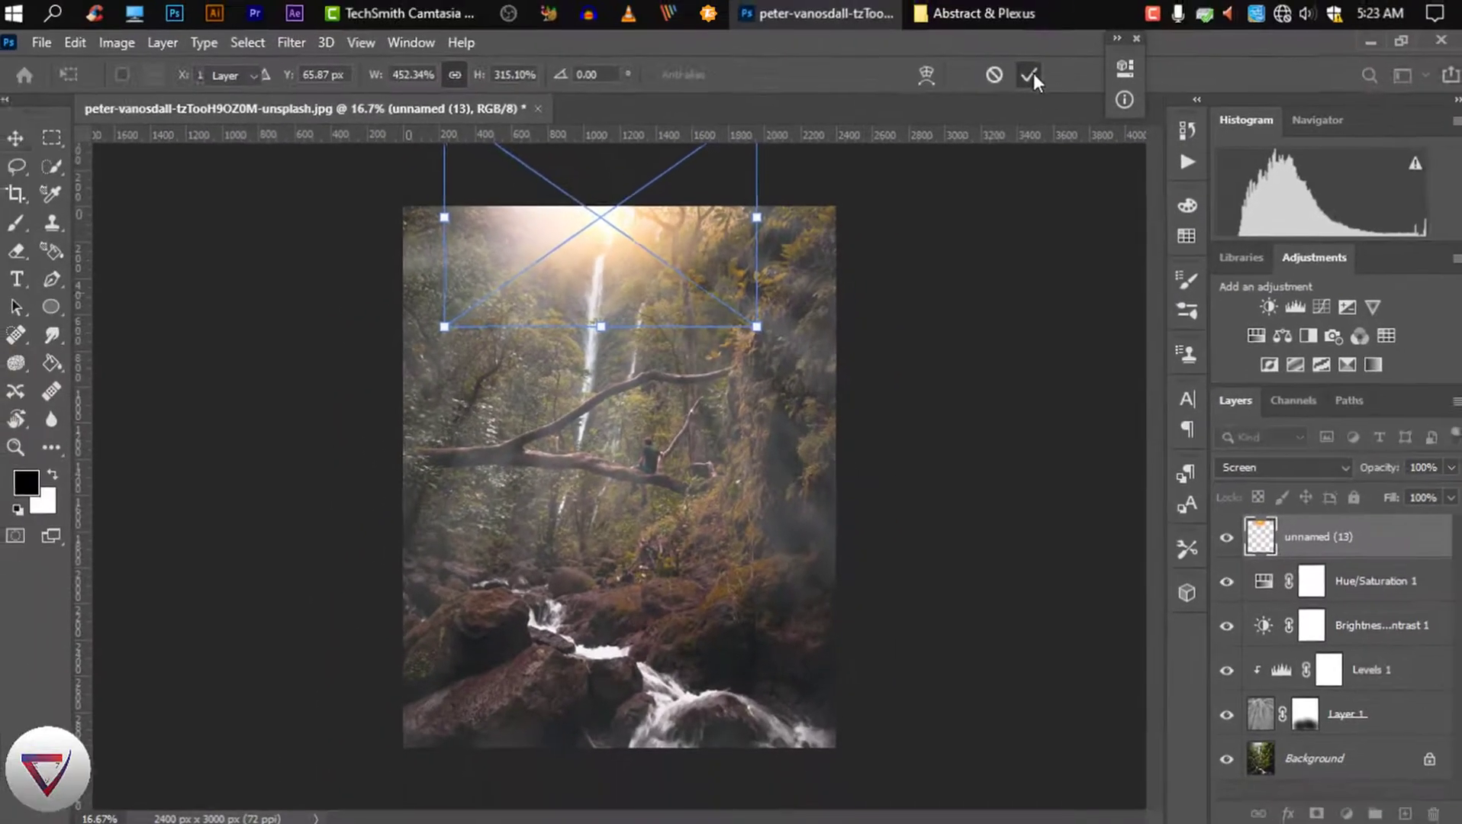
left_click(1034, 73)
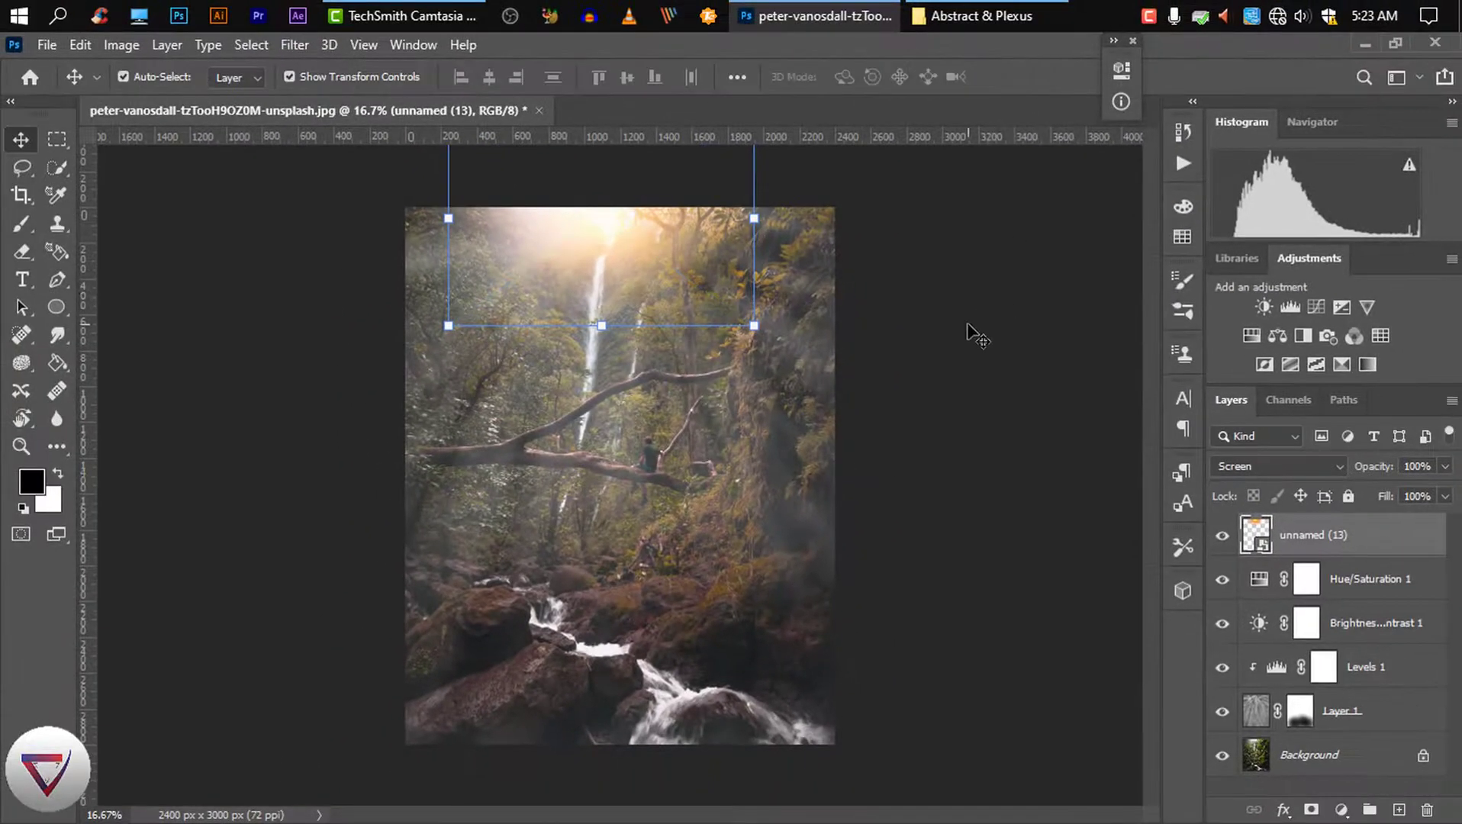
left_click(1222, 538)
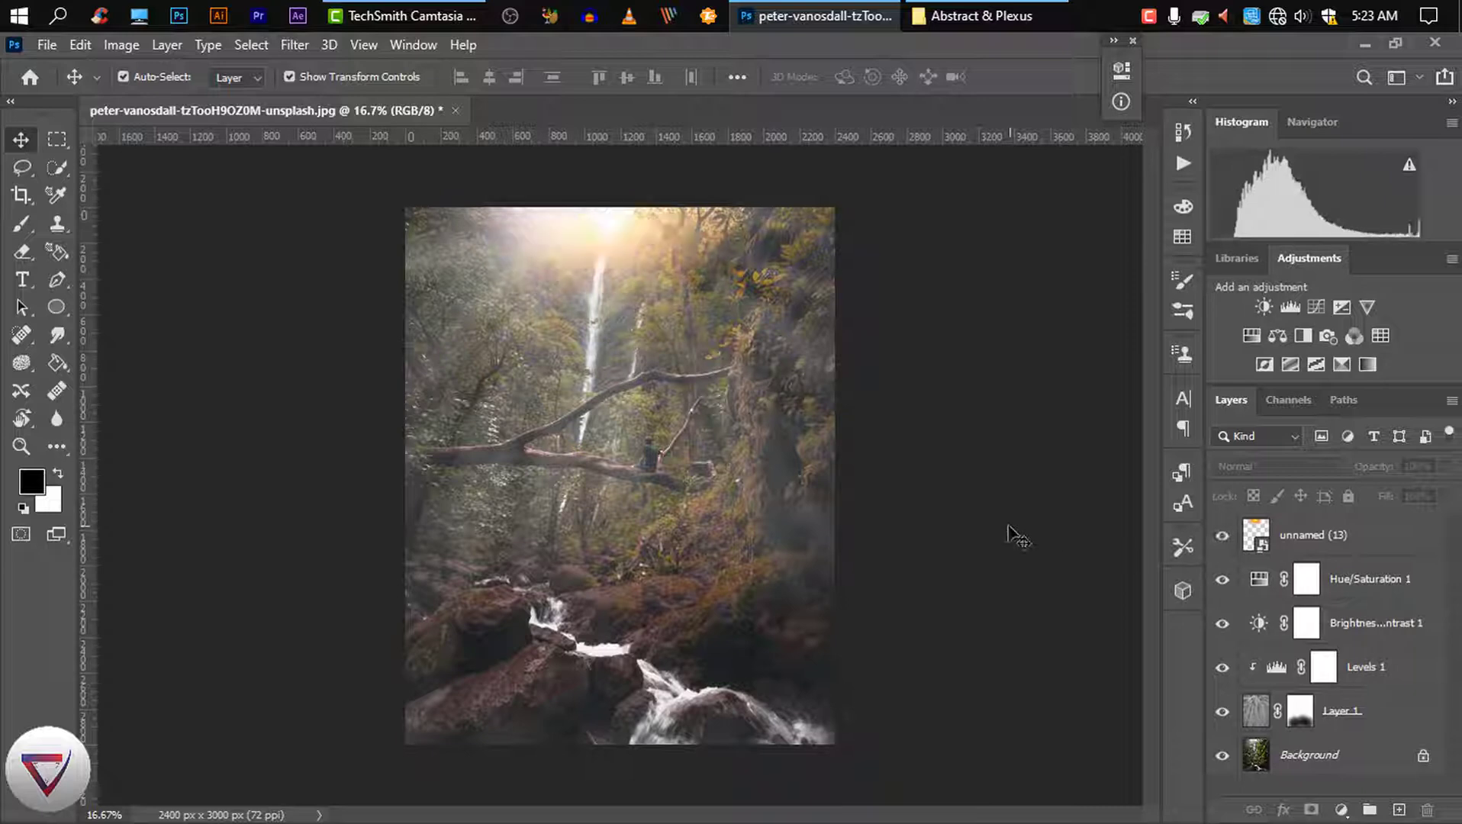
key("ctrl+minus")
key("ctrl+minus")
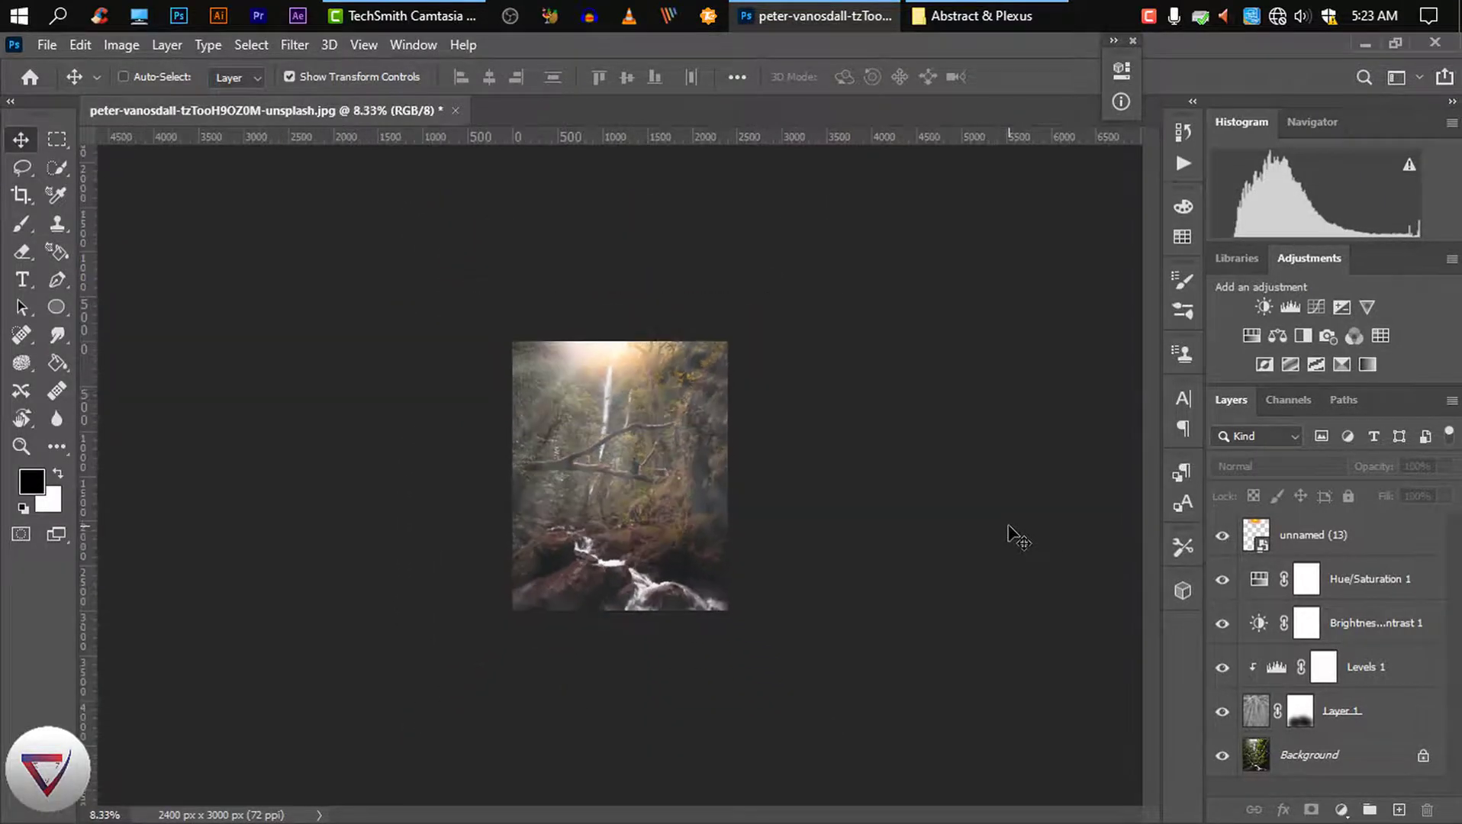
key("ctrl+plus")
key("ctrl+plus")
key("ctrl+plus")
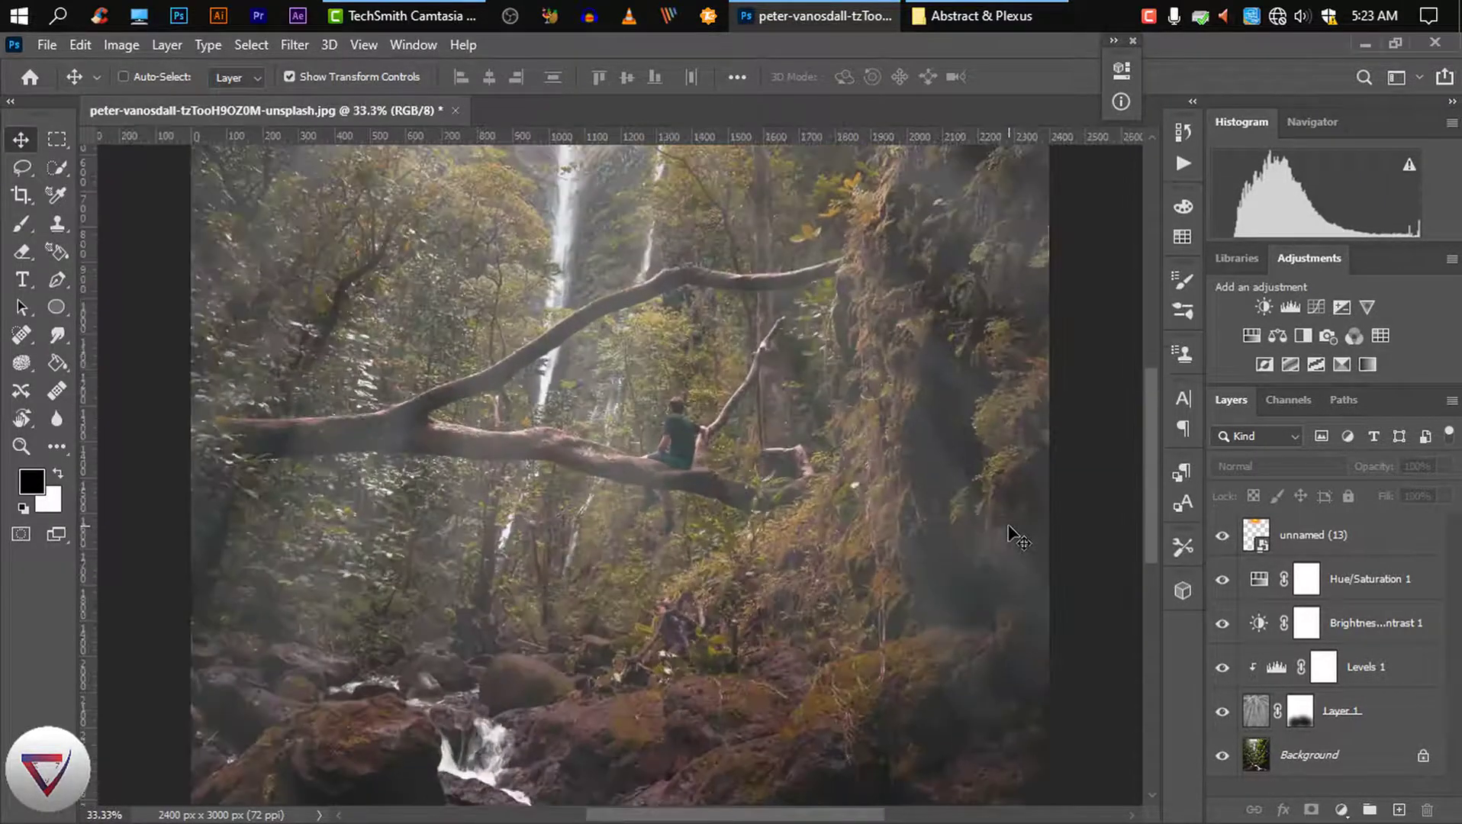
key("ctrl+minus")
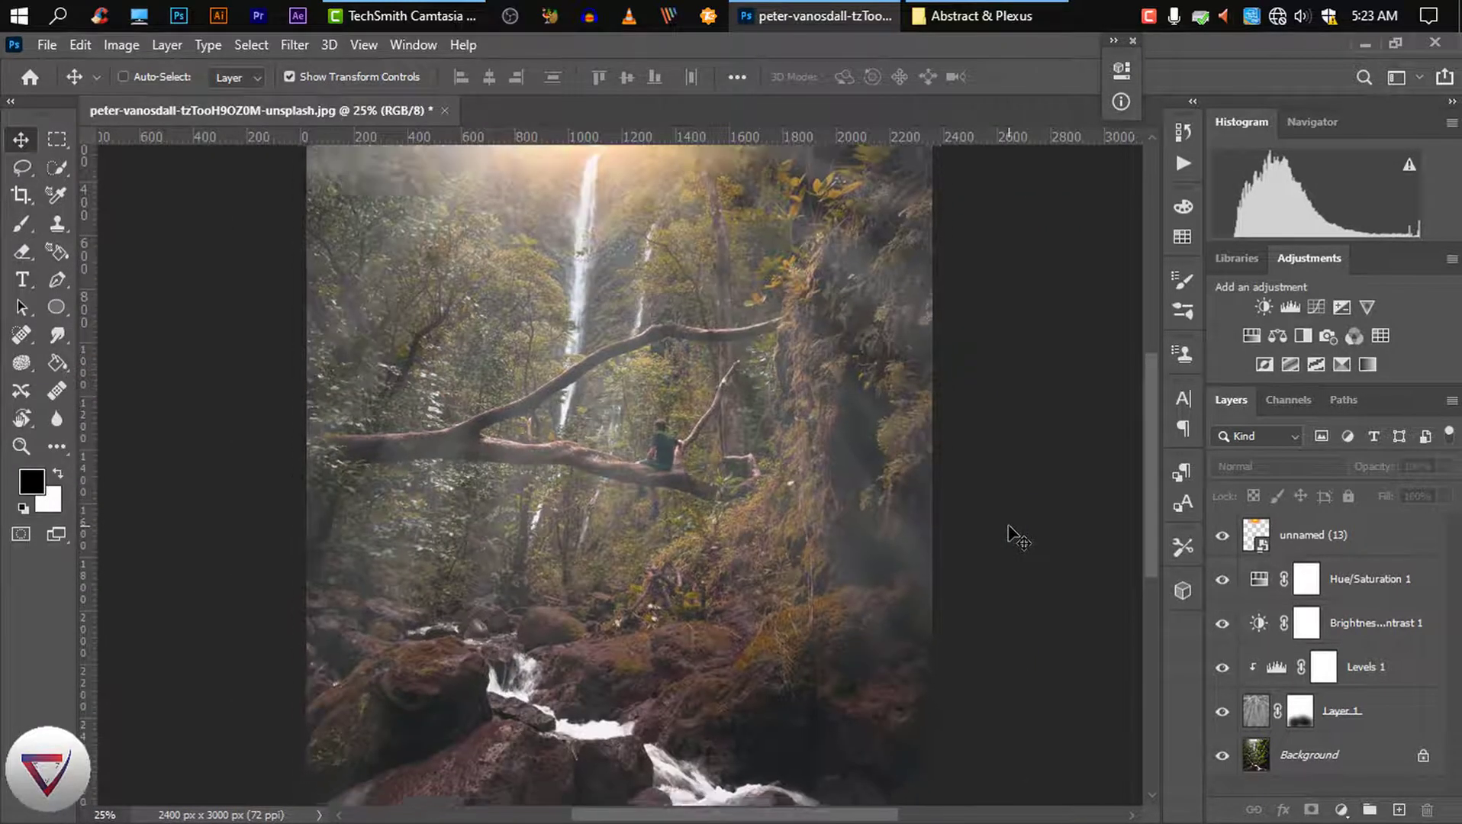
key("ctrl+minus")
key("ctrl+plus")
key("ctrl+plus")
key("ctrl+plus")
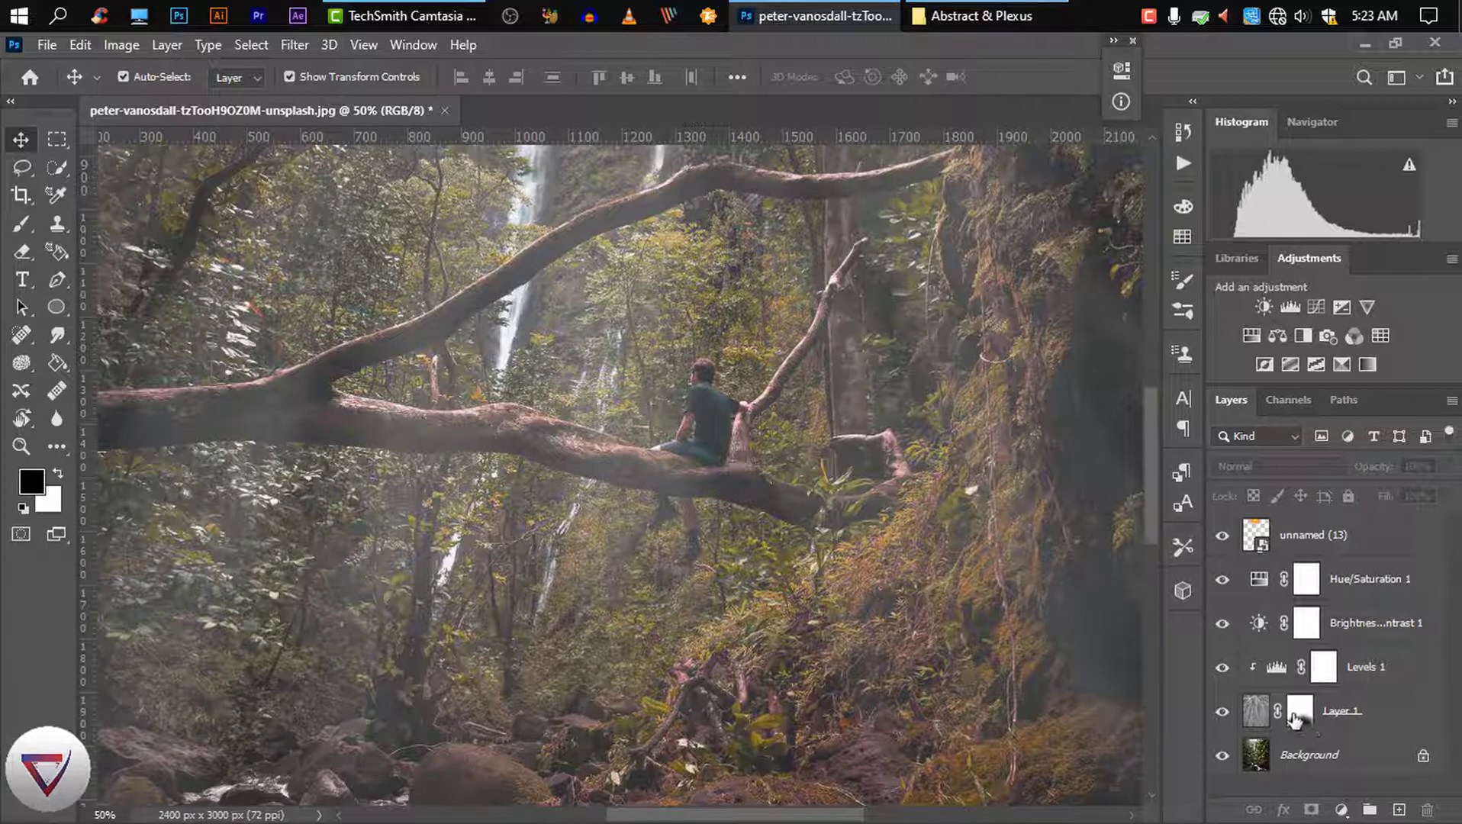
- Brush black on Layer 1's mask over the man on the branch, then deselect the layer
left_click(1295, 718)
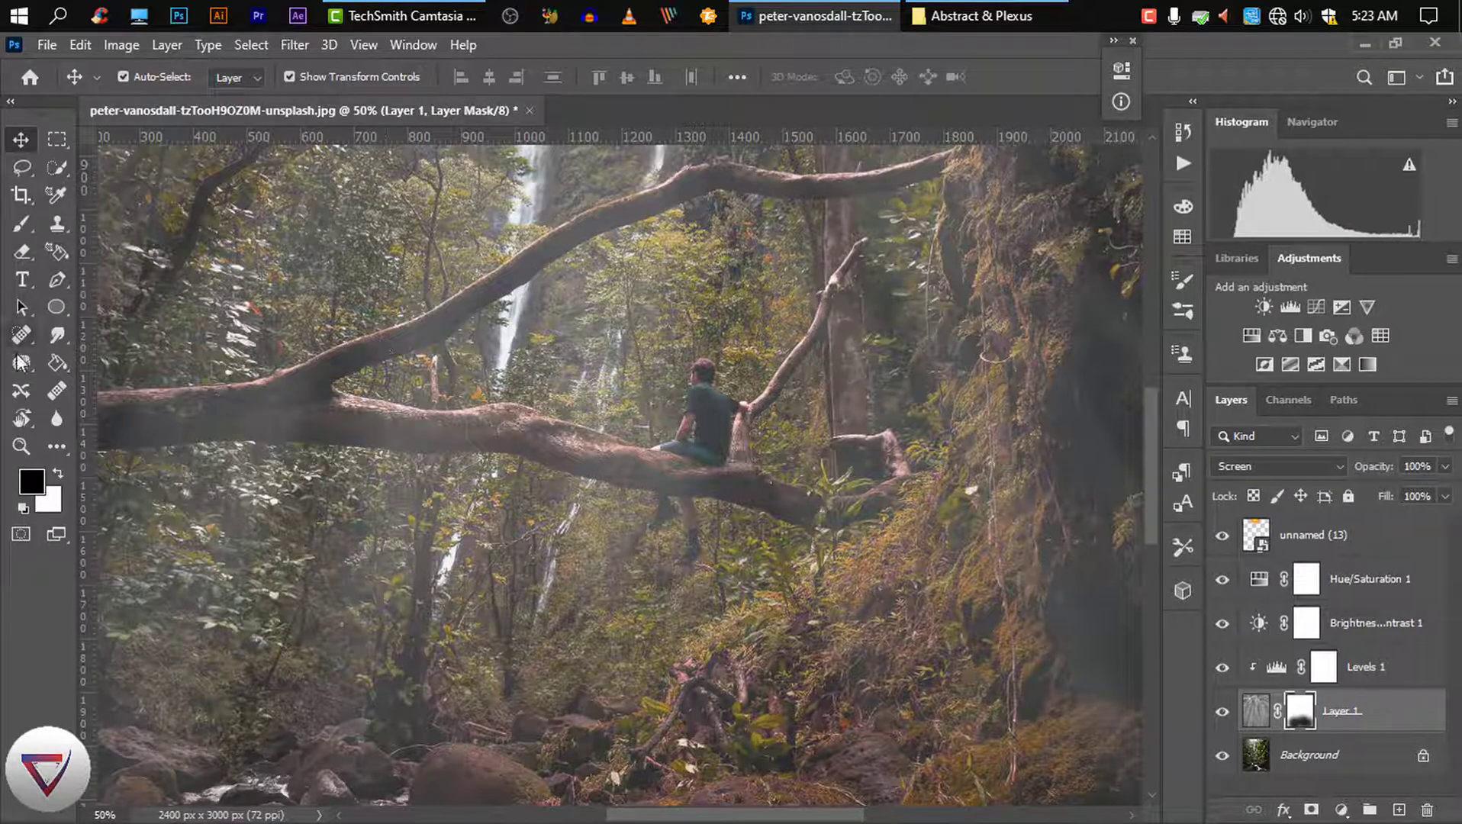
left_click(21, 228)
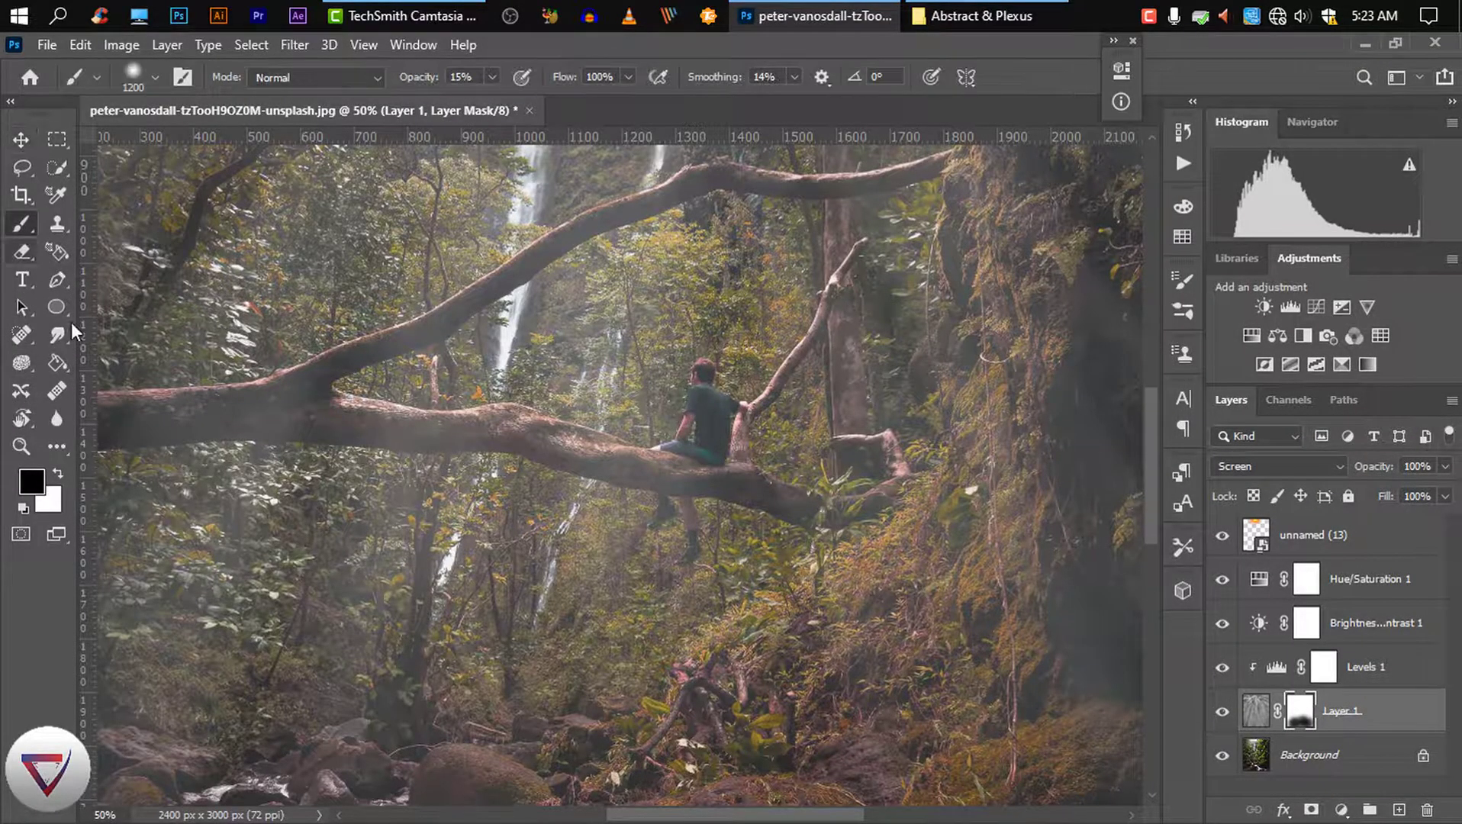
mouse_move(694, 461)
left_mouse_down()
mouse_move(665, 437)
mouse_move(727, 594)
left_mouse_up()
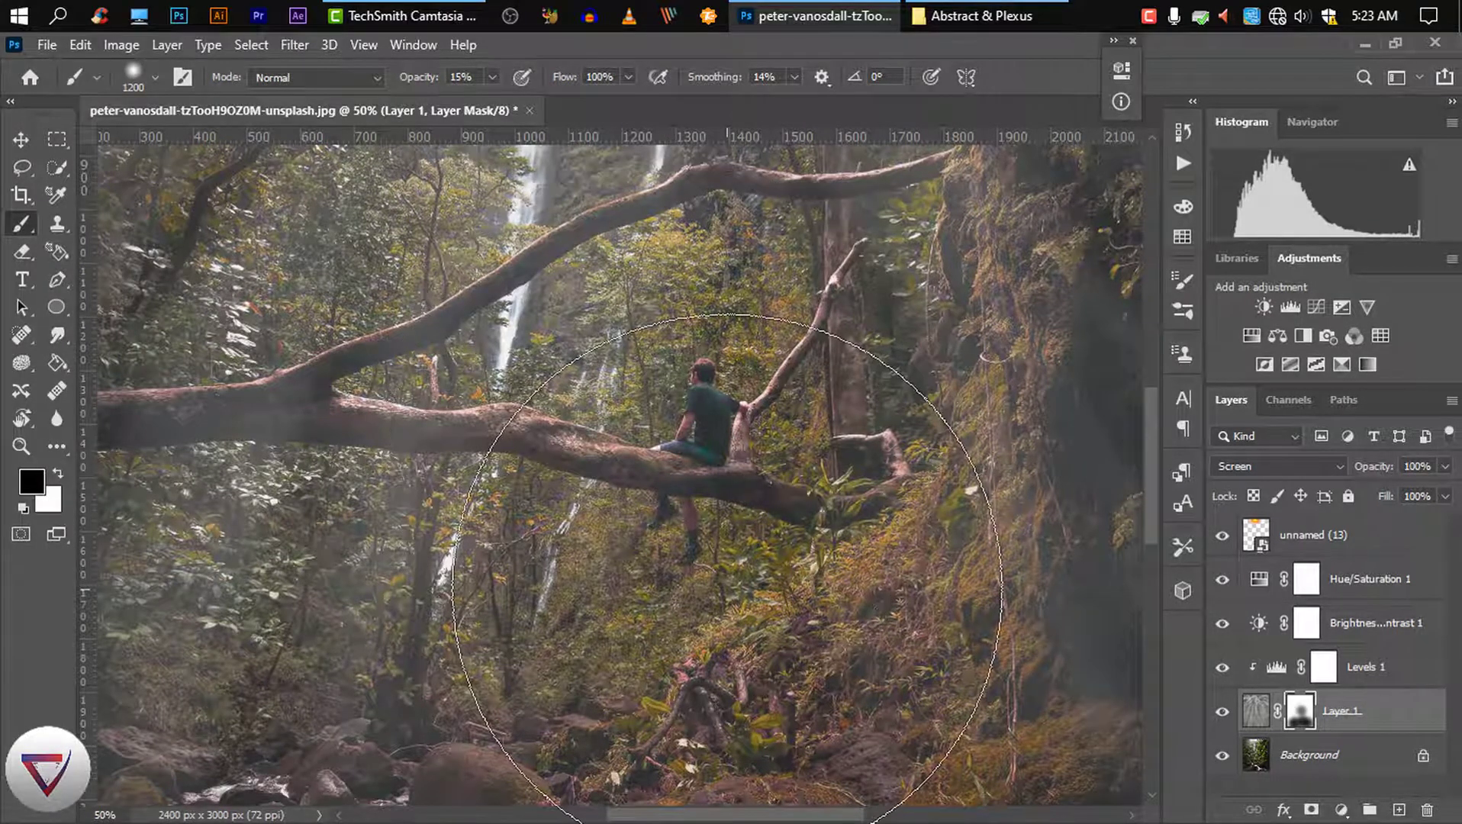
scroll(727, 595, "down", 3)
scroll(726, 595, "down", 2)
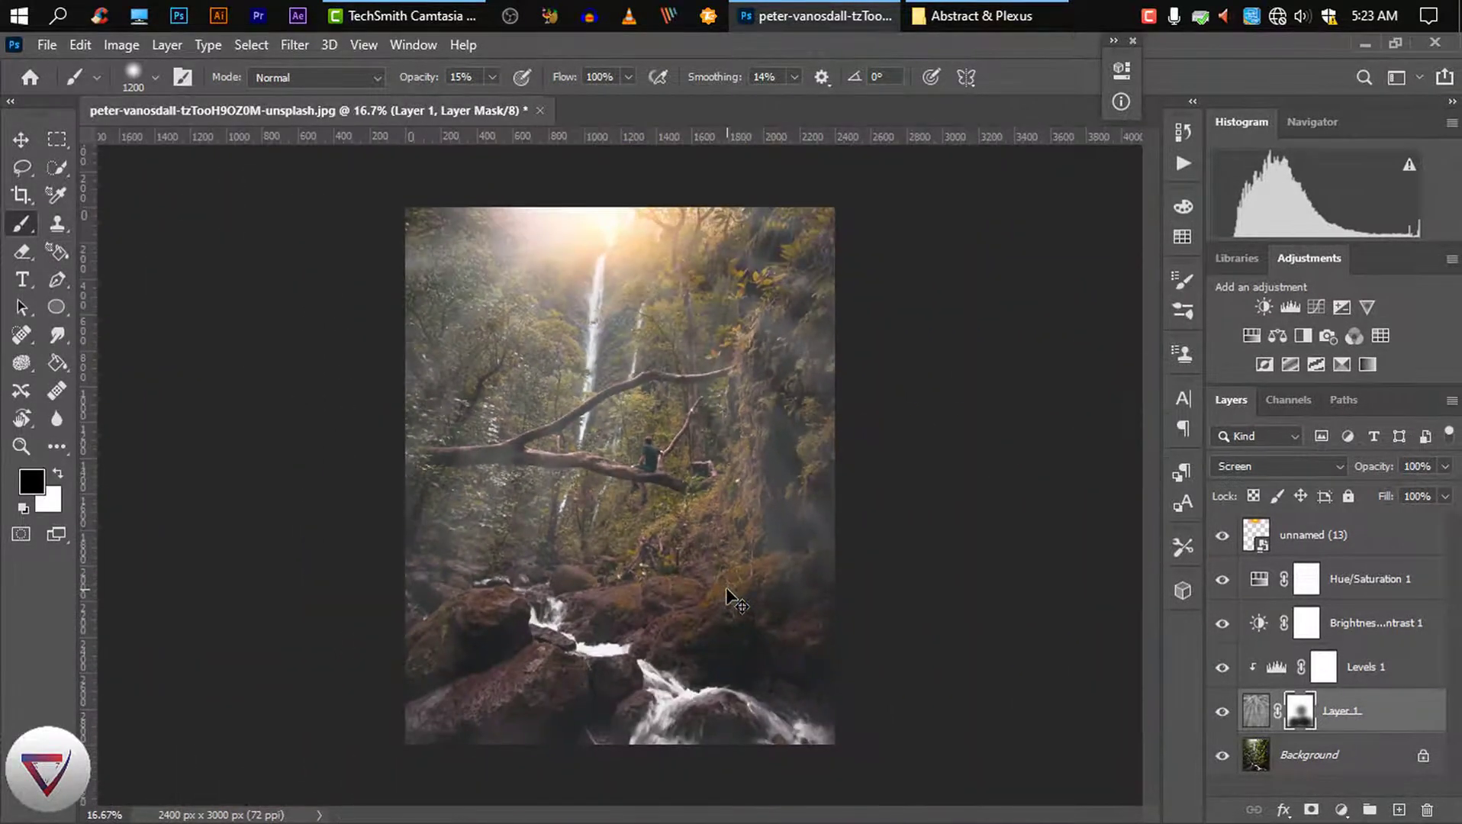
left_click(21, 139)
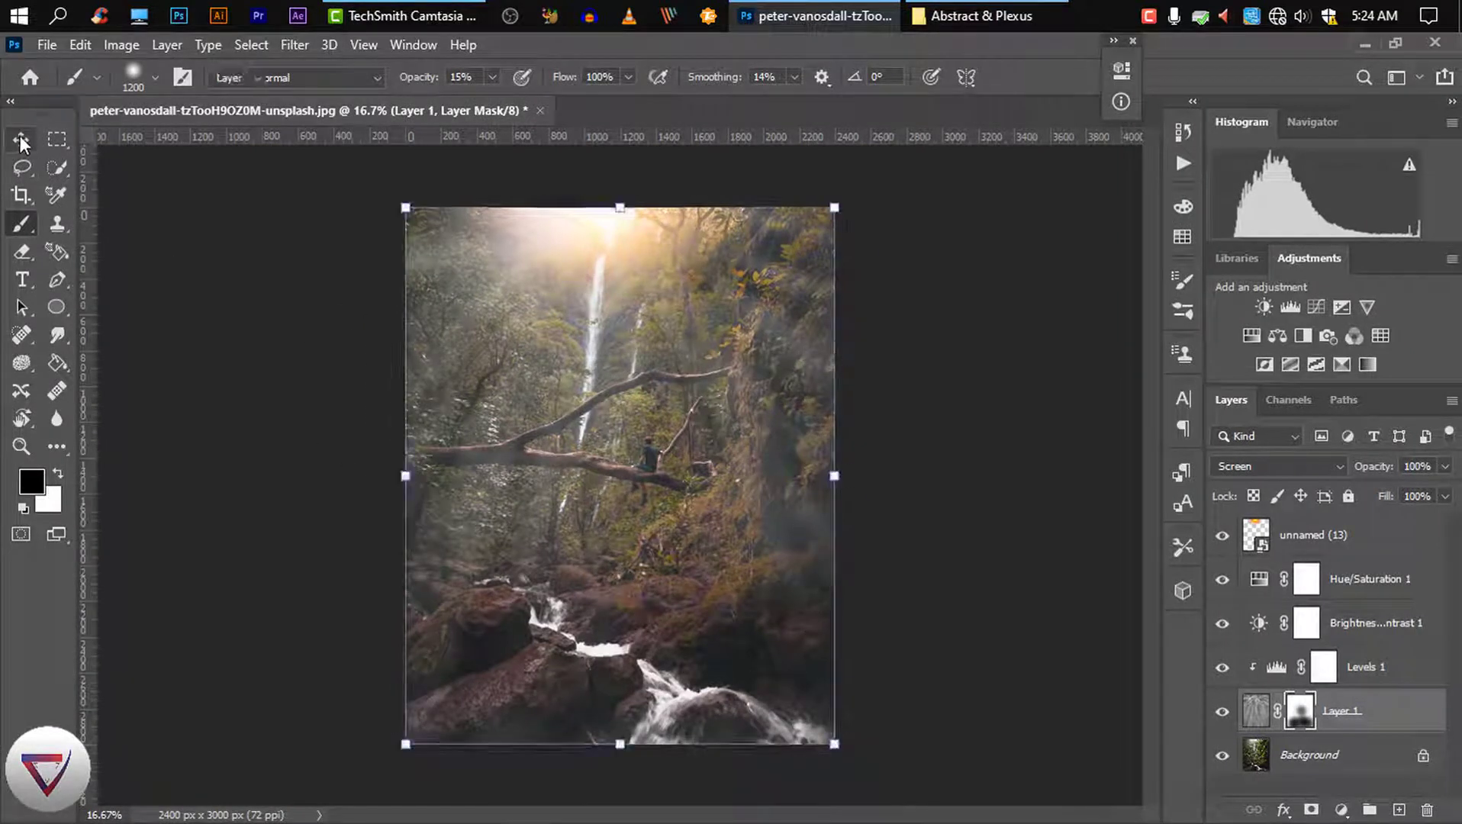
left_click(202, 365)
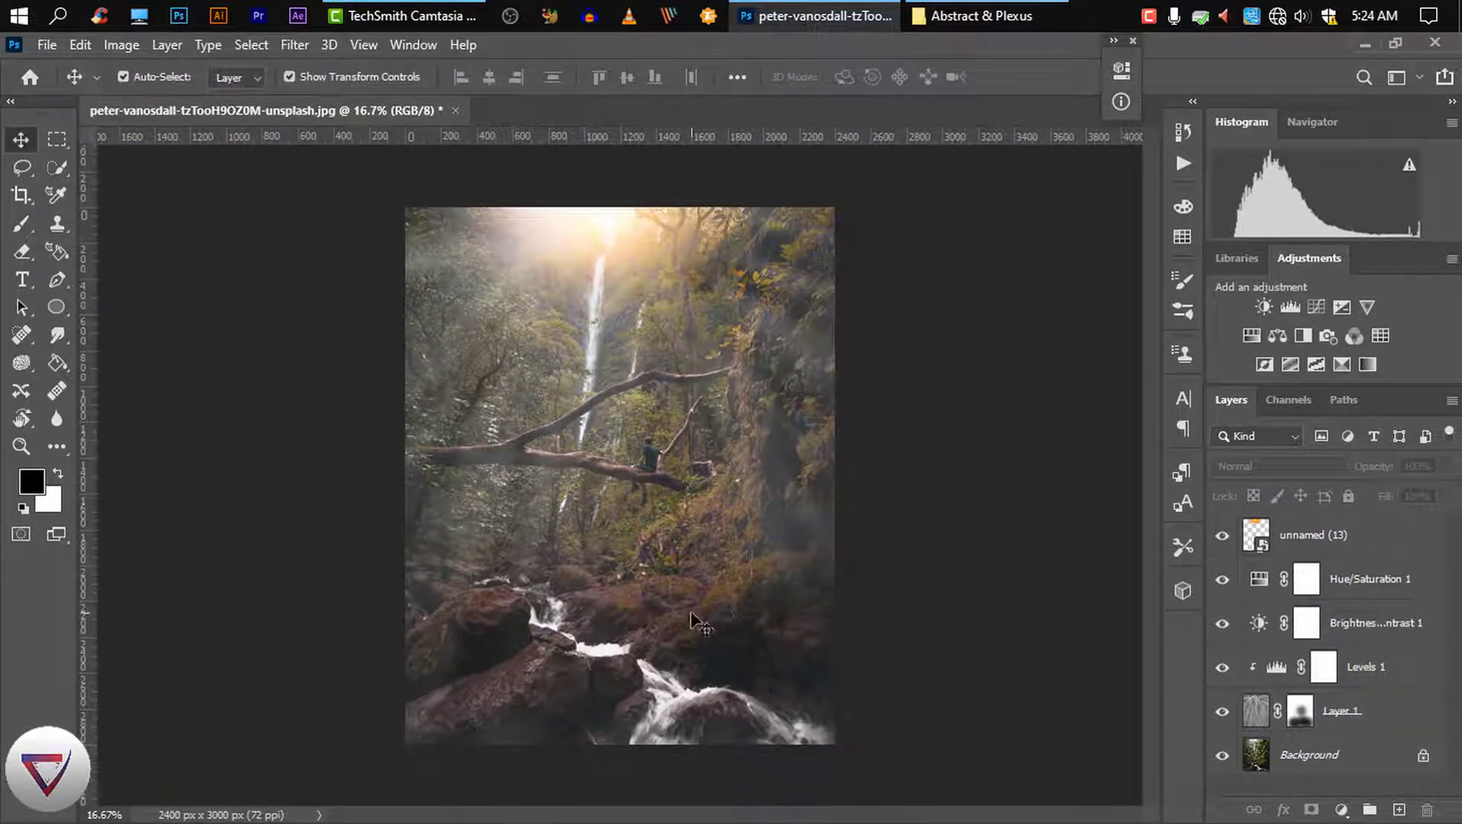